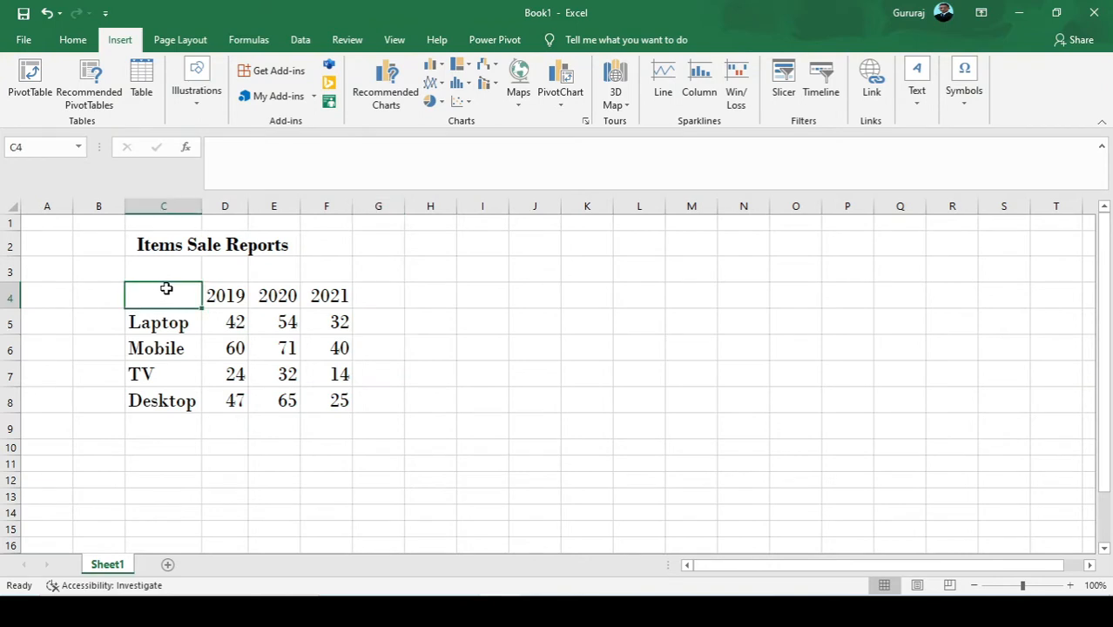
Insert a 2-D Line chart from the sales data in C4:F8 and place it beside the table, over columns I to P
left_click_drag(173, 298, 308, 398)
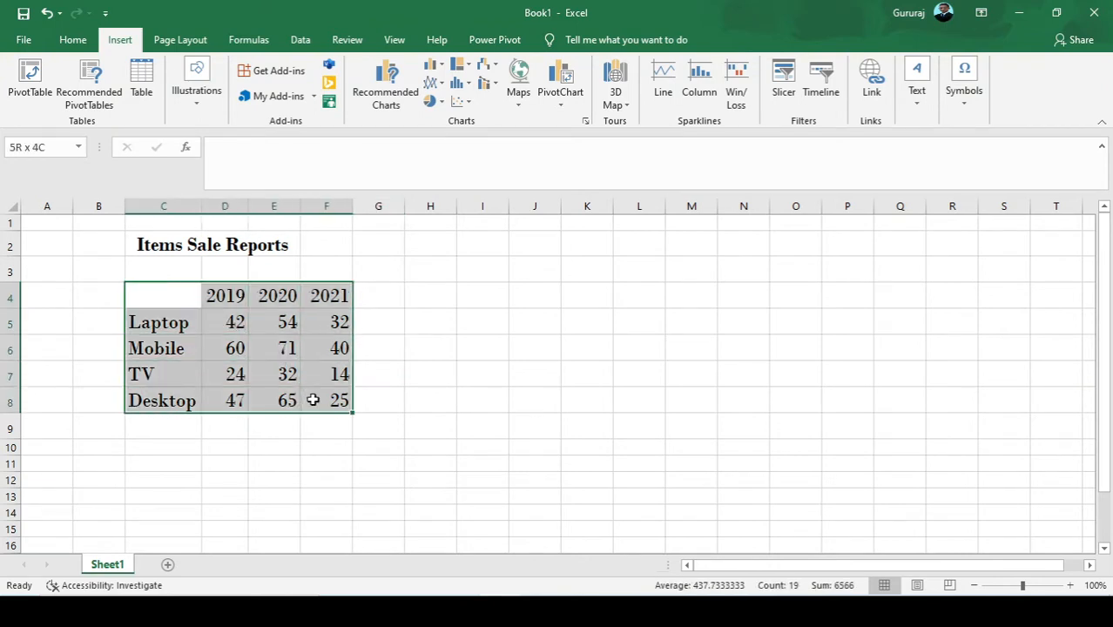
left_click(437, 87)
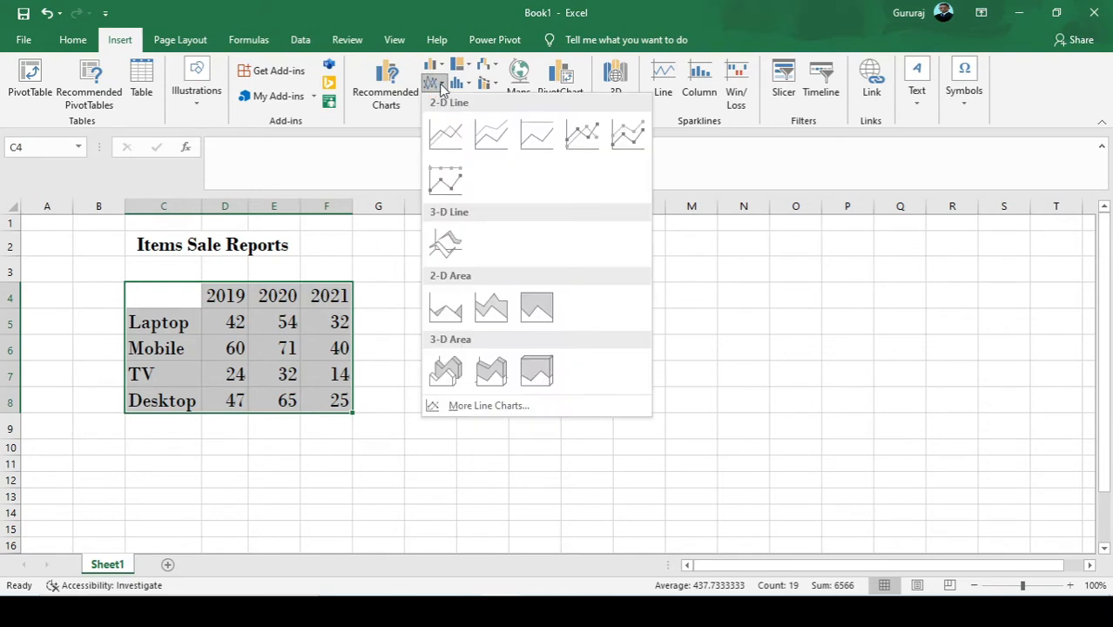
left_click(447, 128)
left_click_drag(491, 277, 614, 223)
Try the 2-D Stacked Line and 100% Stacked Line types on the chart
left_click(135, 46)
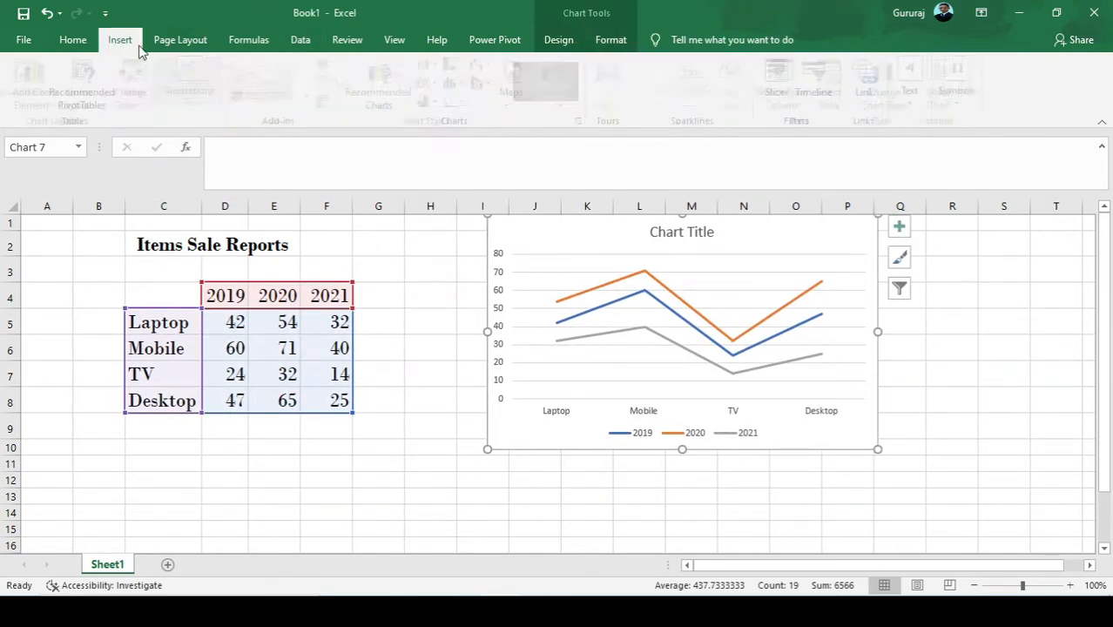
left_click(433, 82)
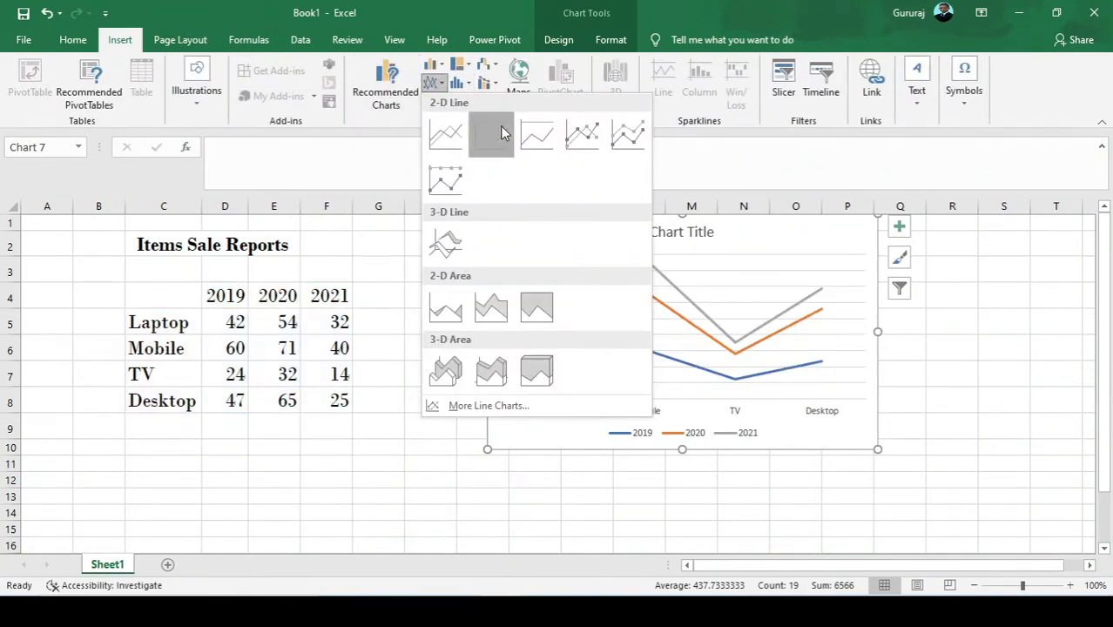
left_click(500, 133)
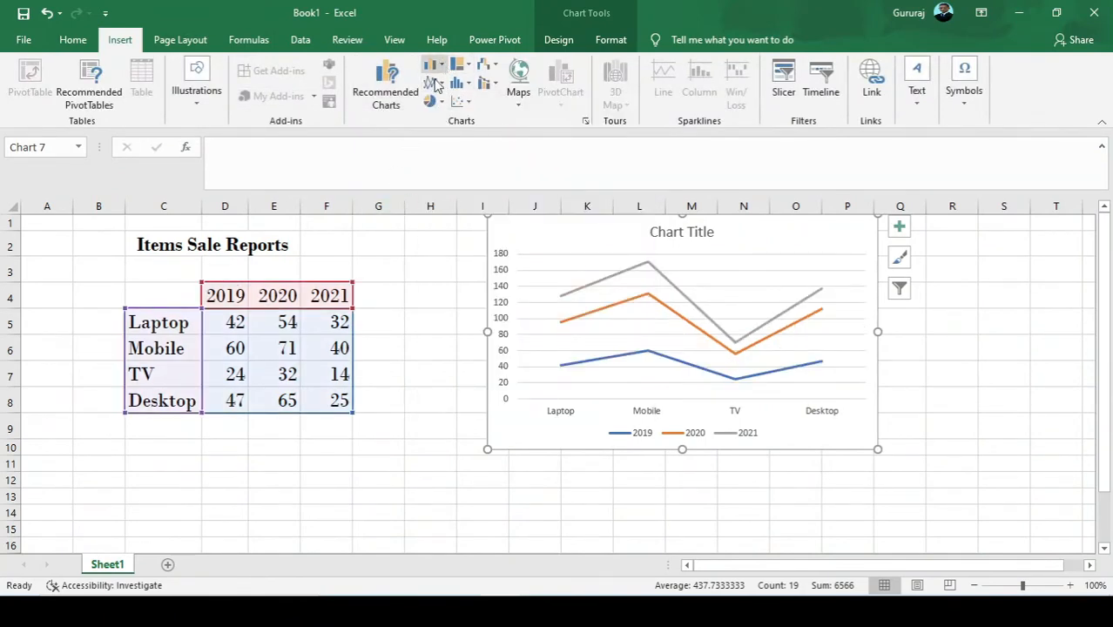
left_click(436, 82)
left_click(552, 144)
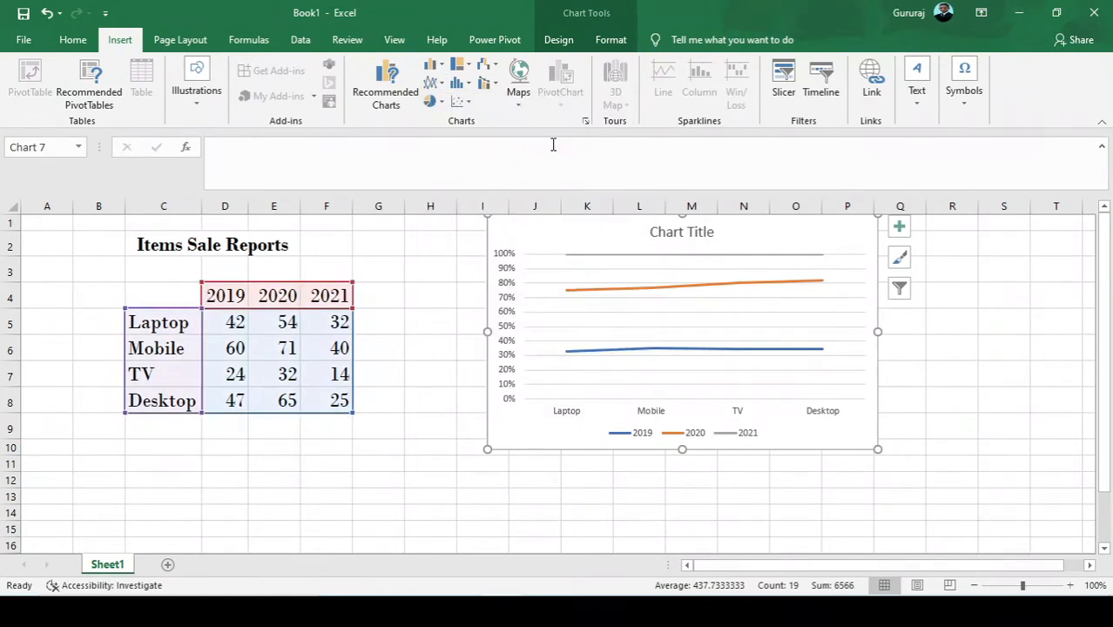
Try the Line with Markers, Stacked Line with Markers and 100% Stacked Line with Markers types on the chart
left_click(435, 83)
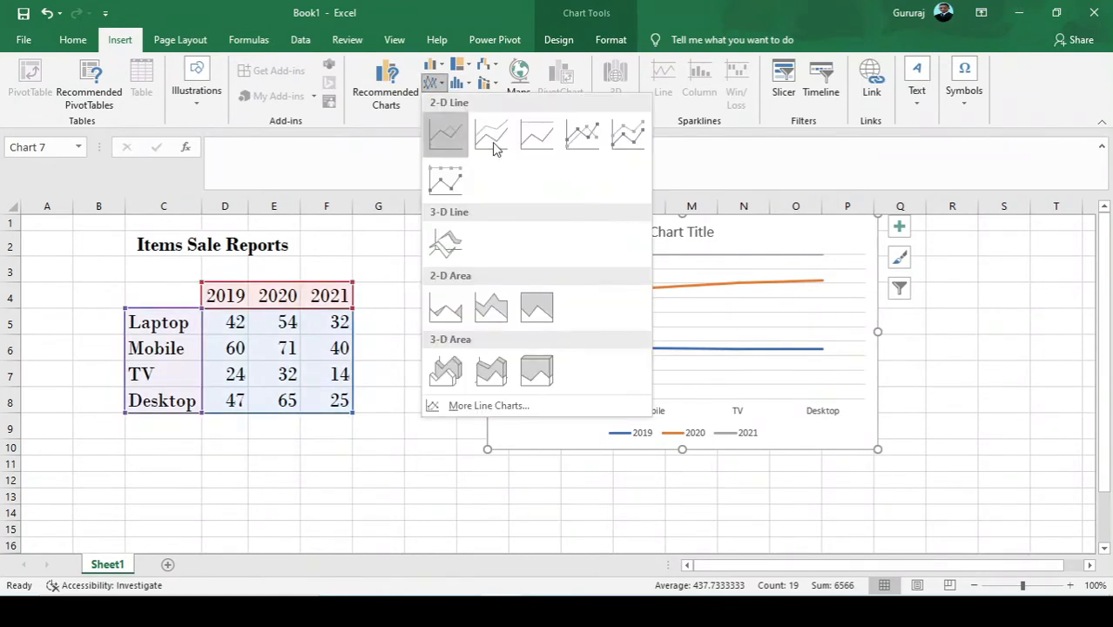
left_click(588, 137)
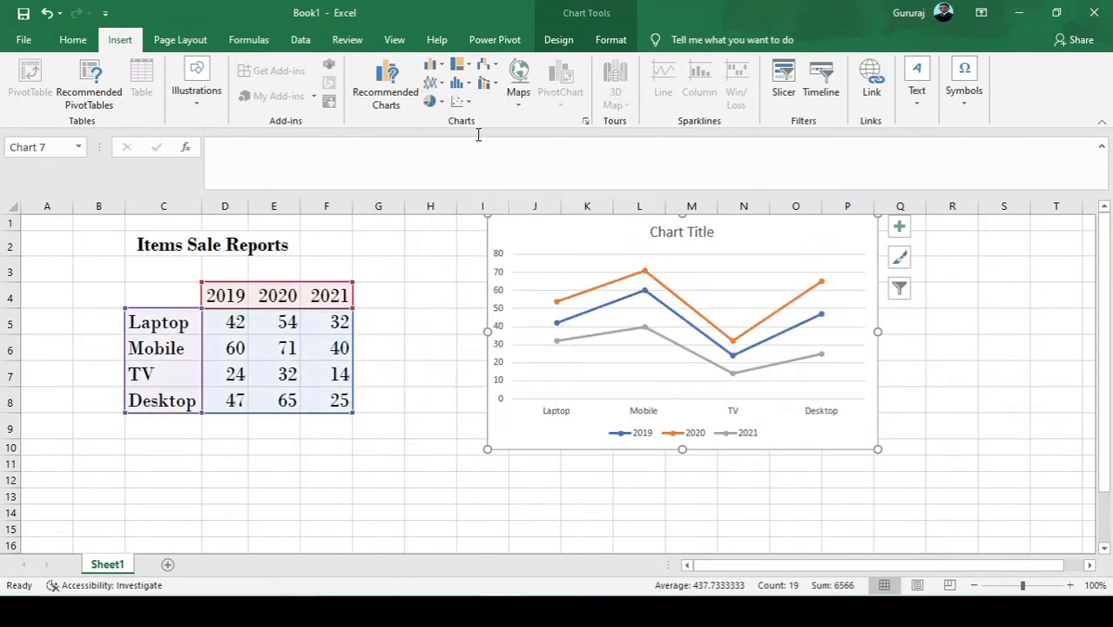
left_click(431, 83)
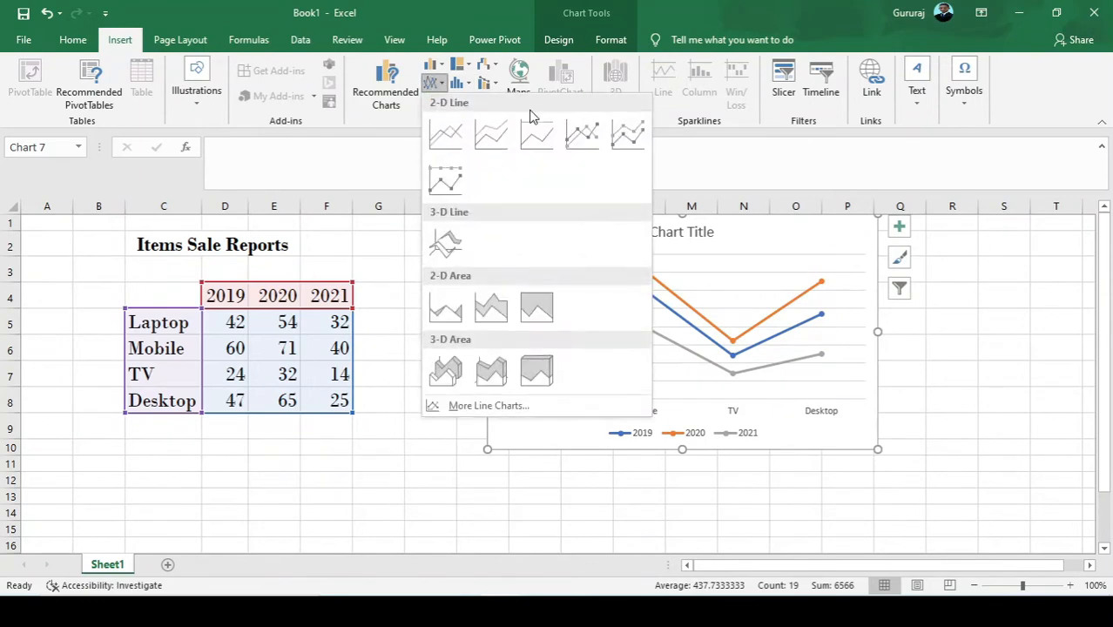
left_click(627, 138)
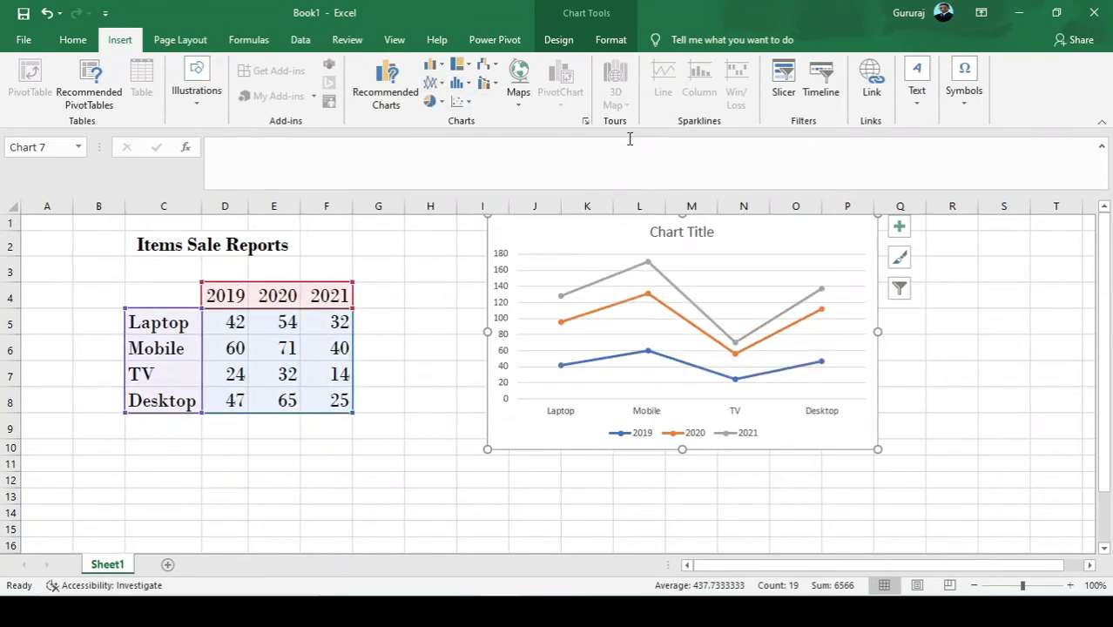
left_click(433, 89)
left_click(447, 178)
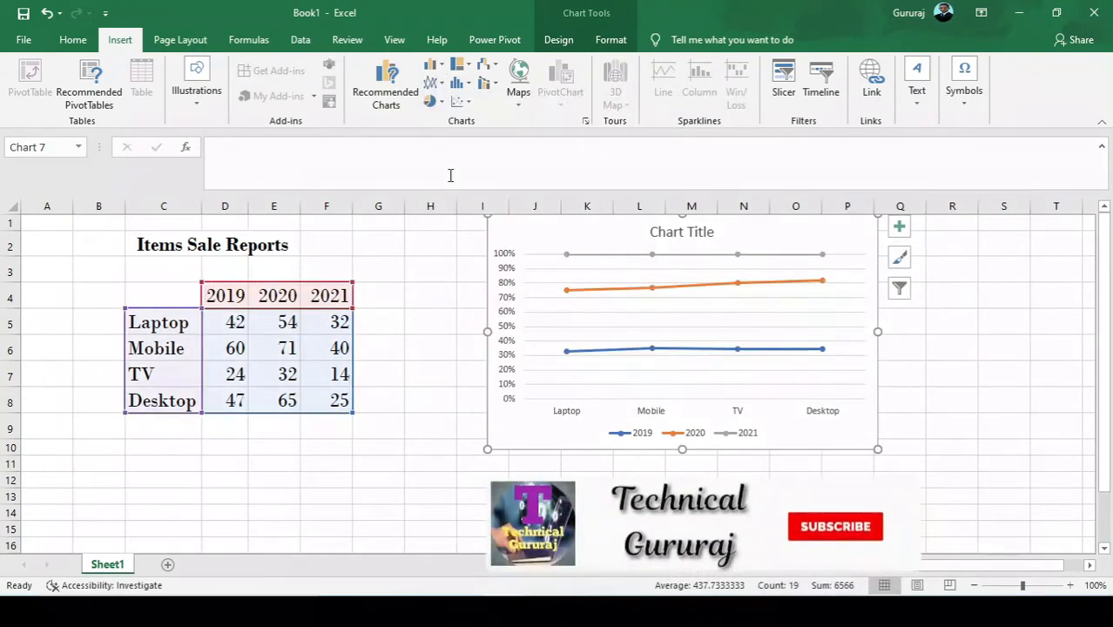
Try the 2-D Area, Stacked Area and 100% Stacked Area types on the chart
left_click(421, 89)
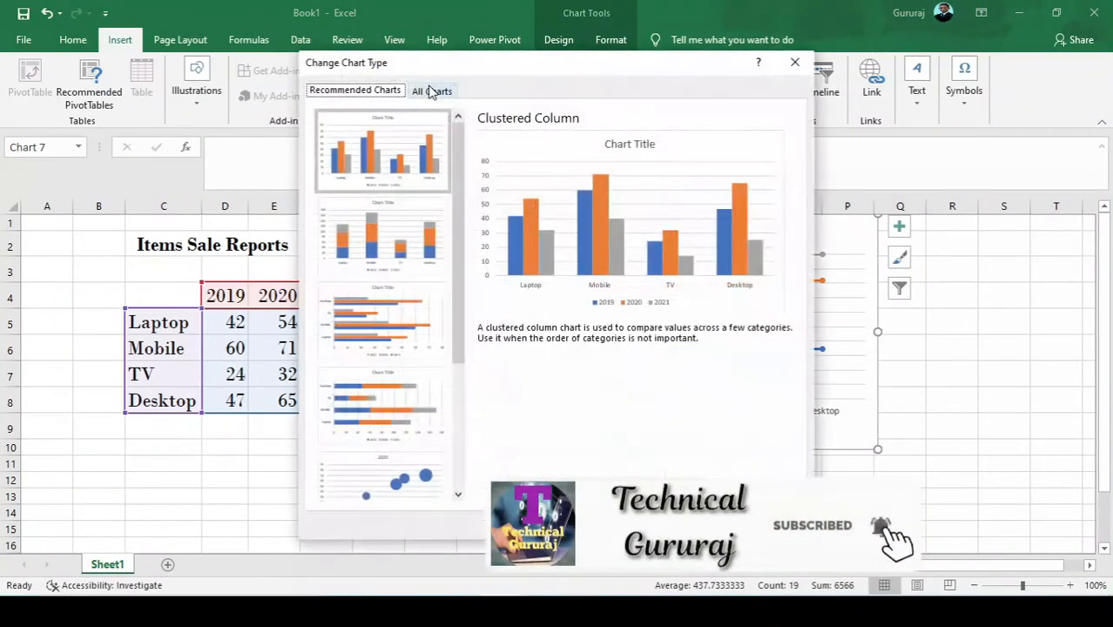
left_click(795, 67)
left_click(443, 82)
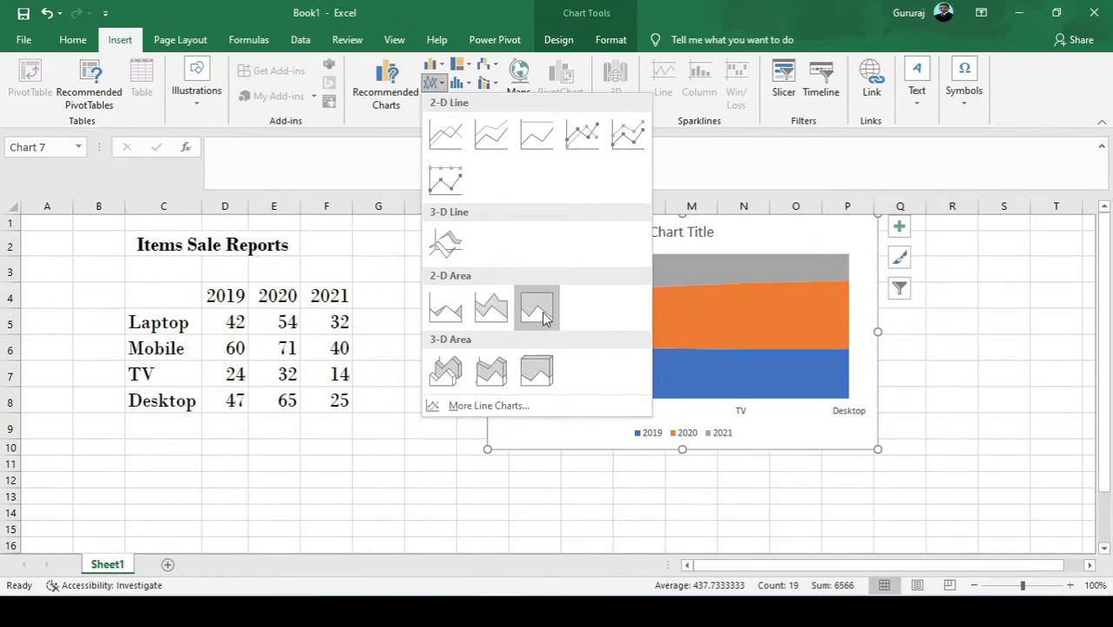
left_click(445, 310)
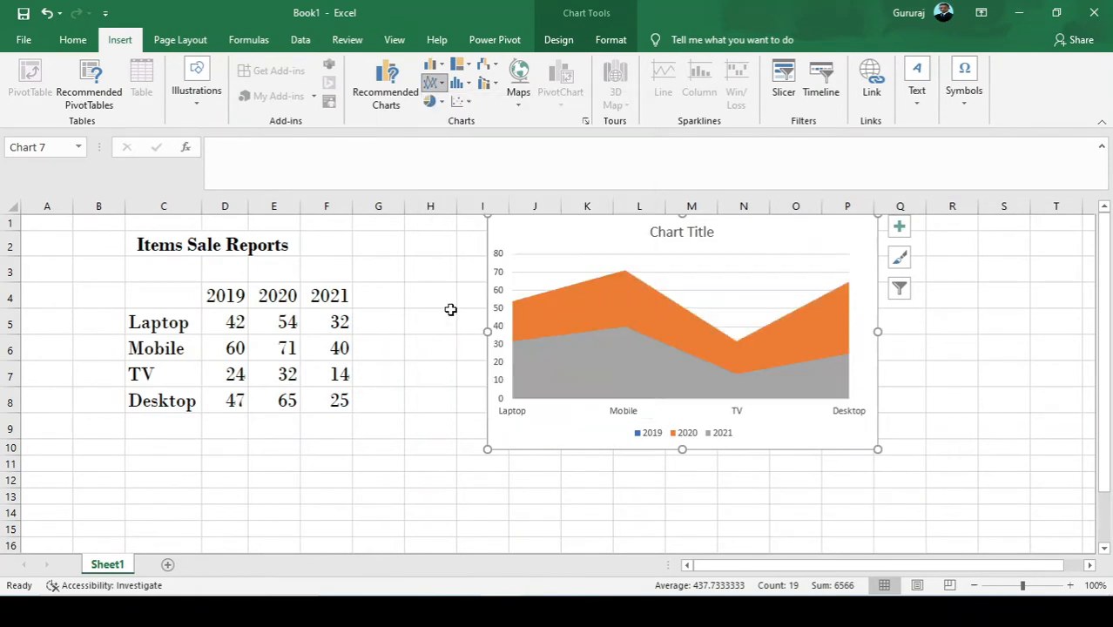
left_click(432, 83)
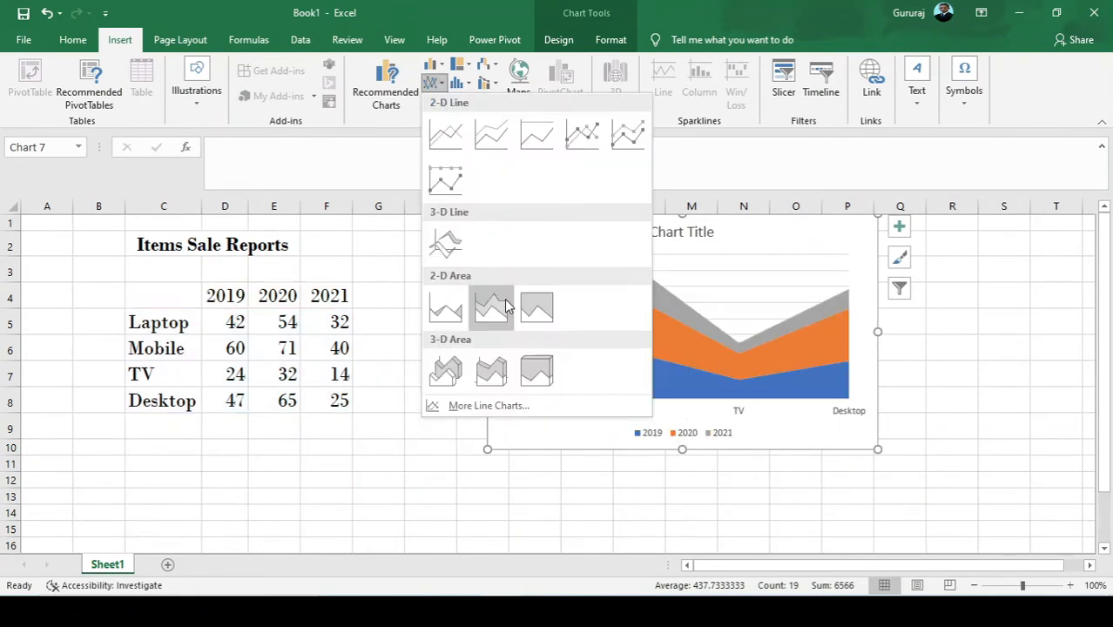
key("Escape")
left_click(432, 83)
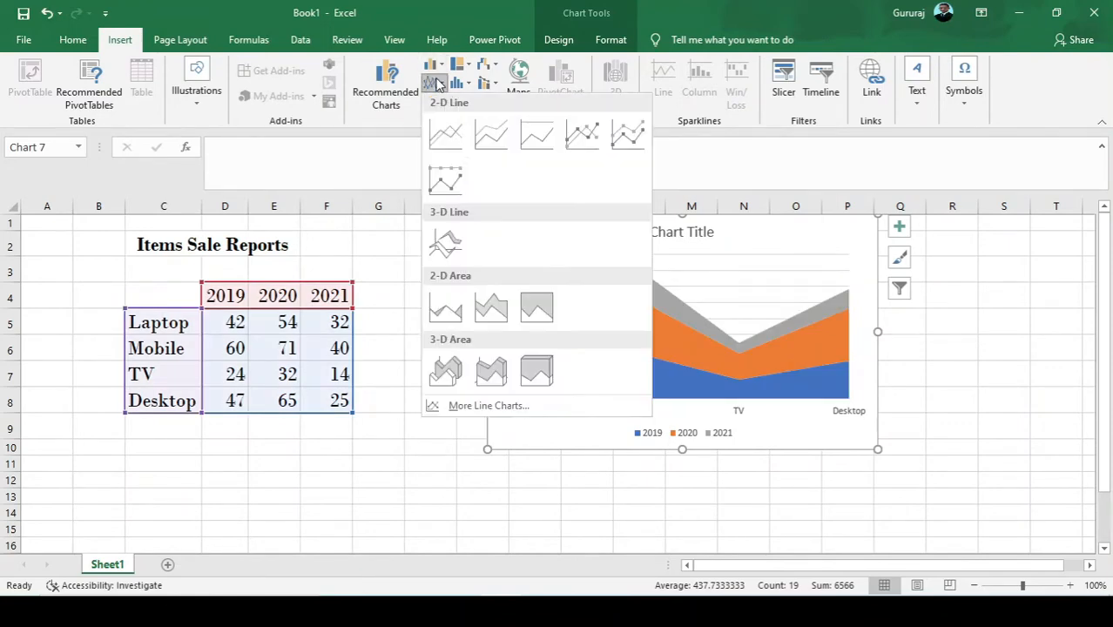
left_click(536, 307)
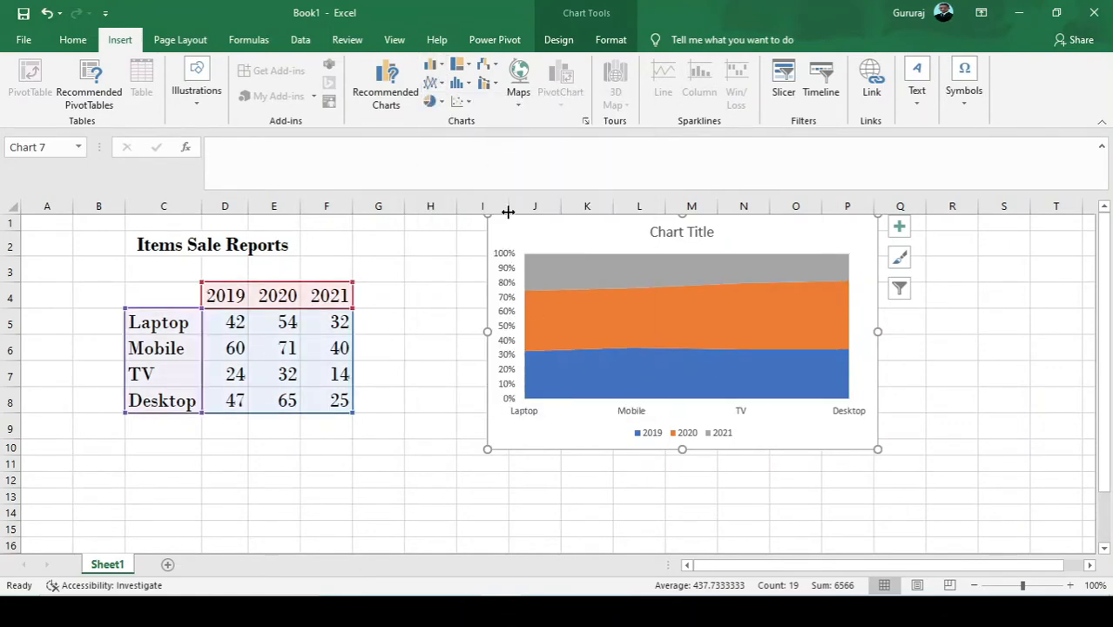
Try the 3-D Area, 3-D Stacked Area and 3-D 100% Stacked Area types on the chart
left_click(432, 82)
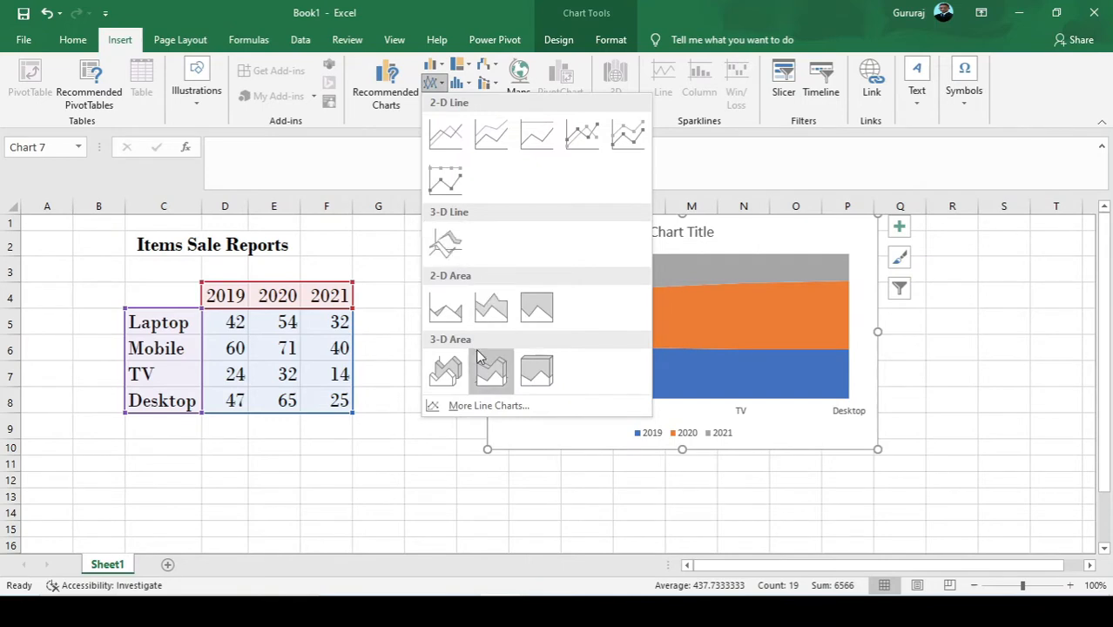
left_click(445, 369)
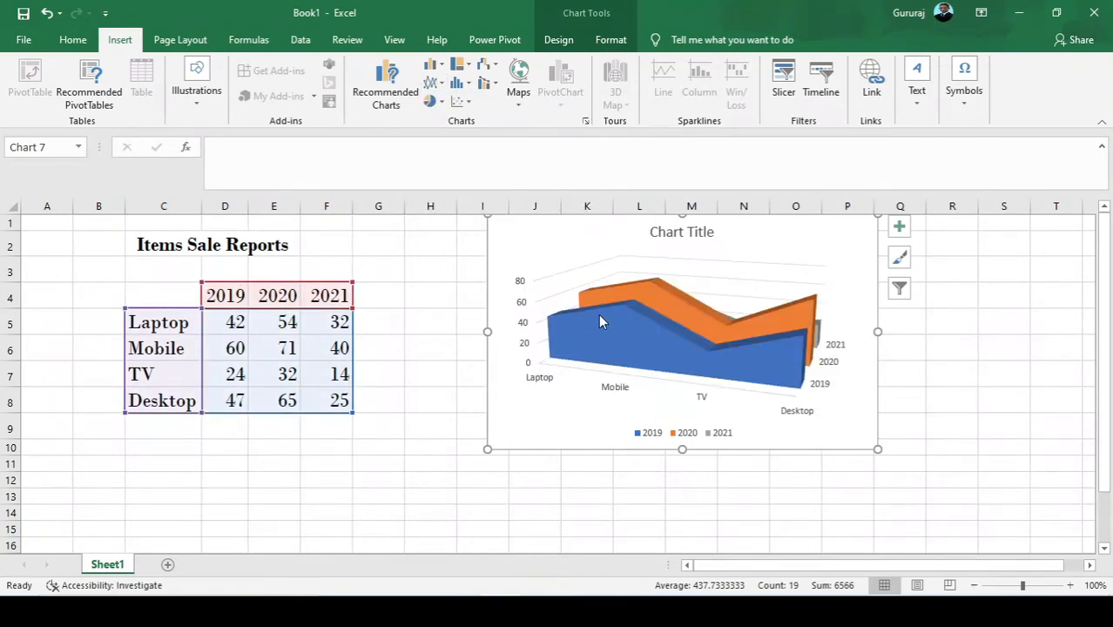
left_click(433, 83)
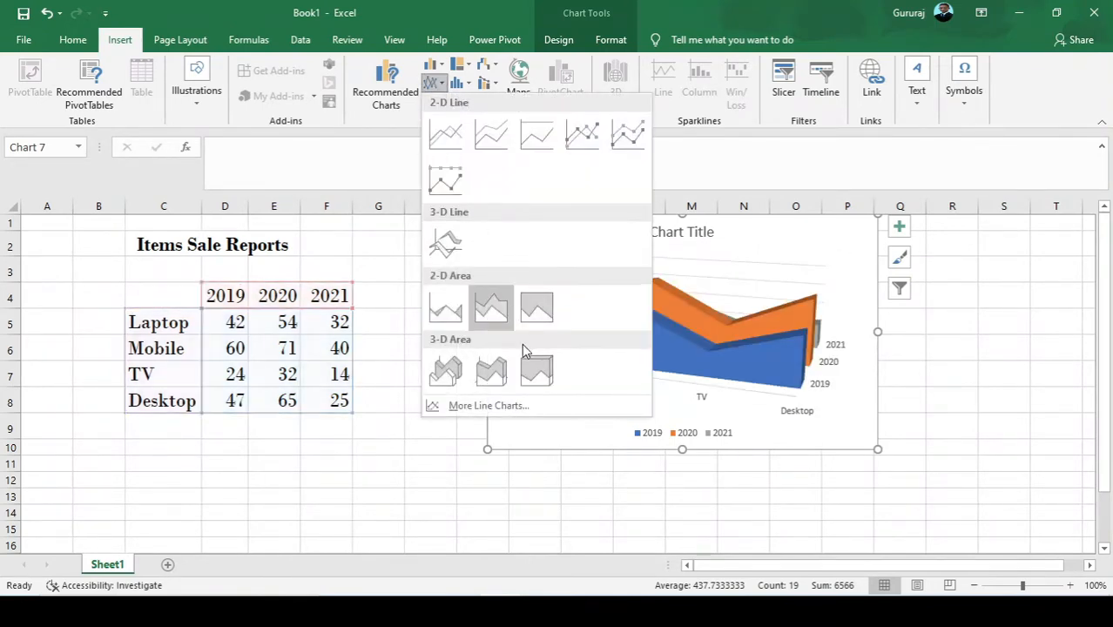
left_click(492, 381)
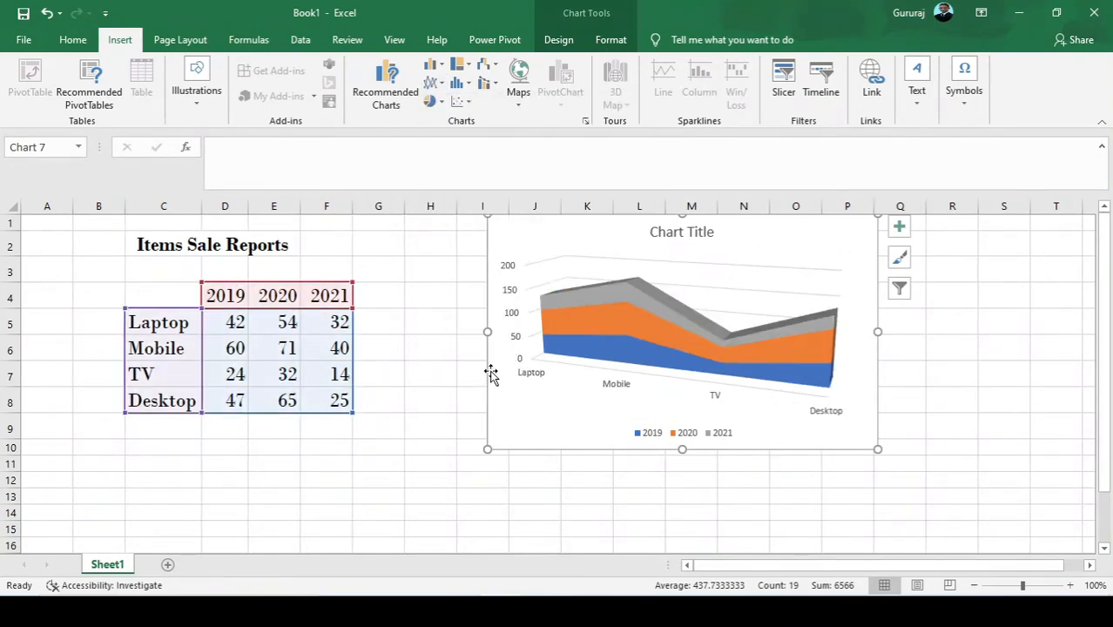
left_click(432, 83)
left_click(539, 390)
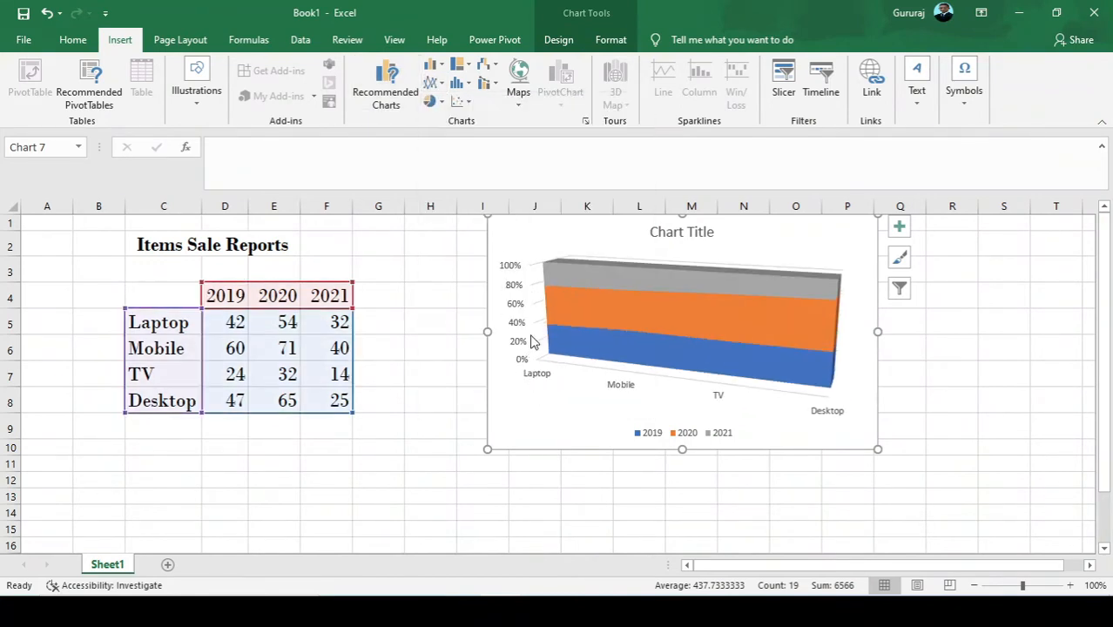
Change the chart type to 2-D Line with Markers
left_click(549, 302)
left_click(536, 260)
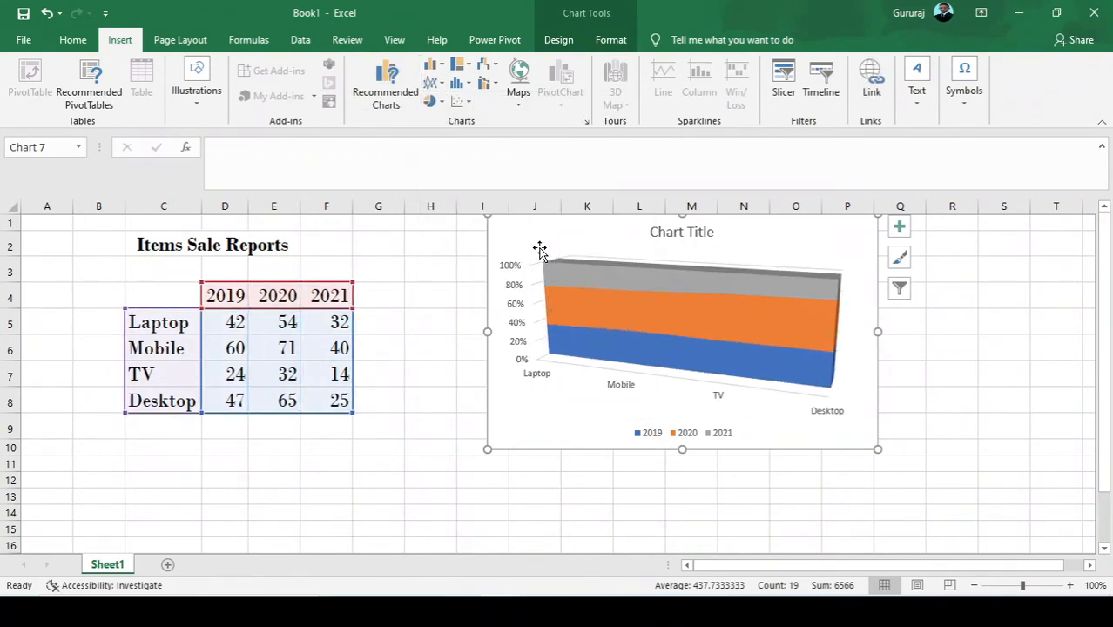
left_click(433, 83)
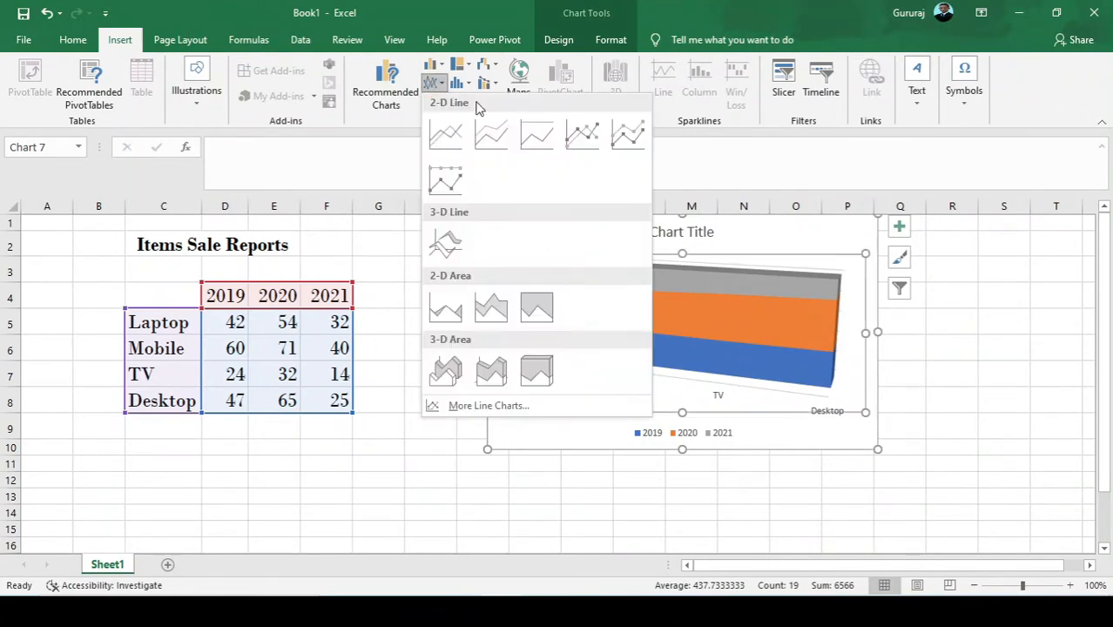
left_click(580, 133)
Replace the chart's placeholder title with the heading "Items Sale Reports" copied from cell C2
left_click(281, 245)
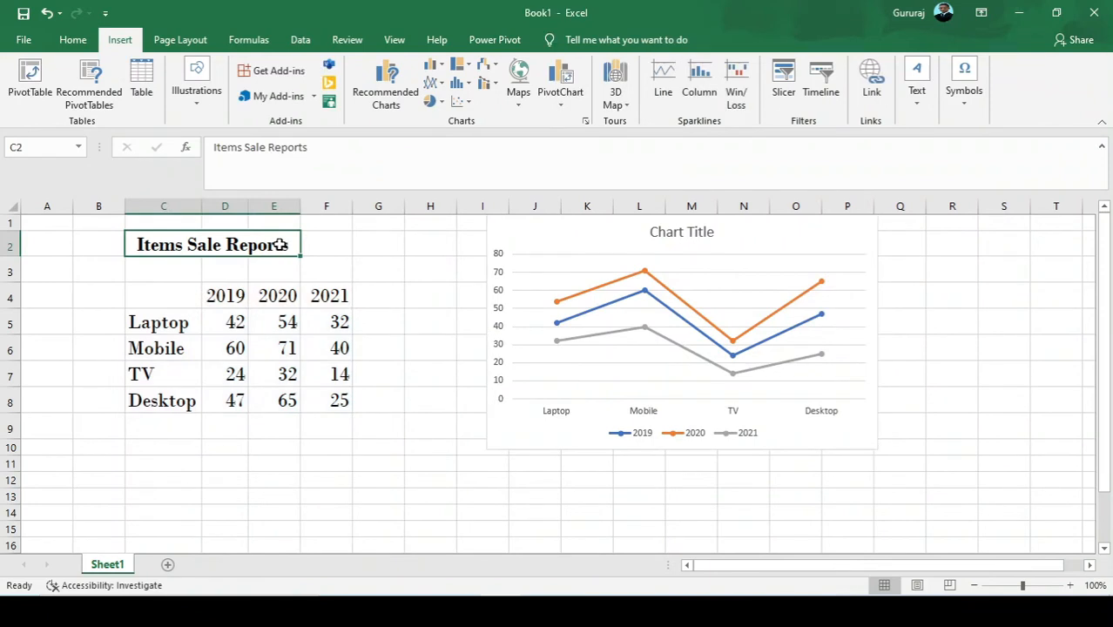
key("ctrl+c")
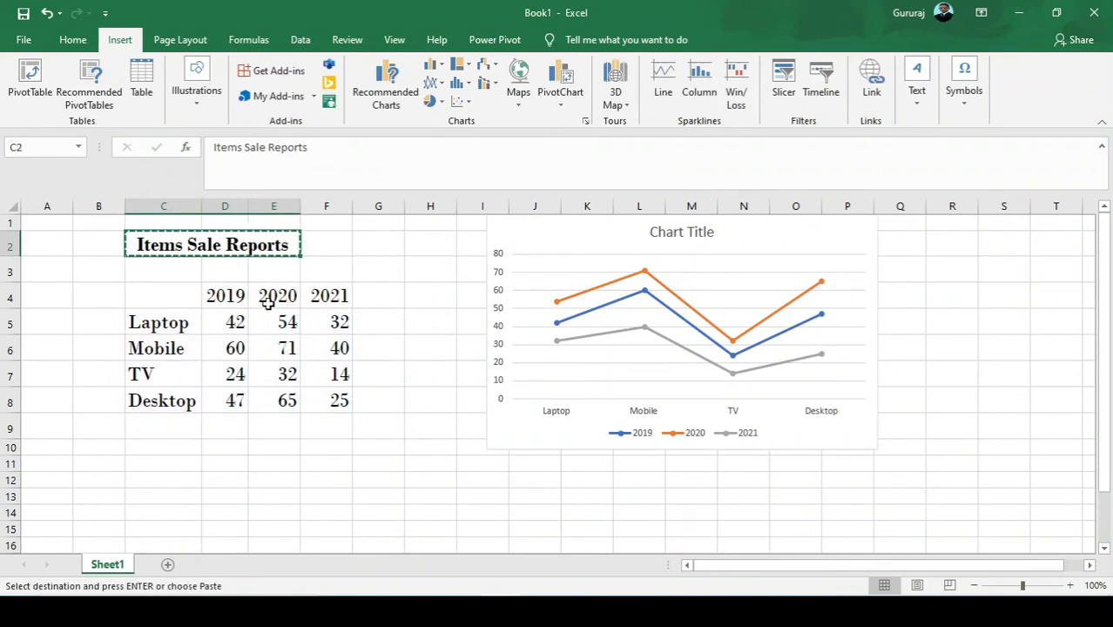
left_click(694, 222)
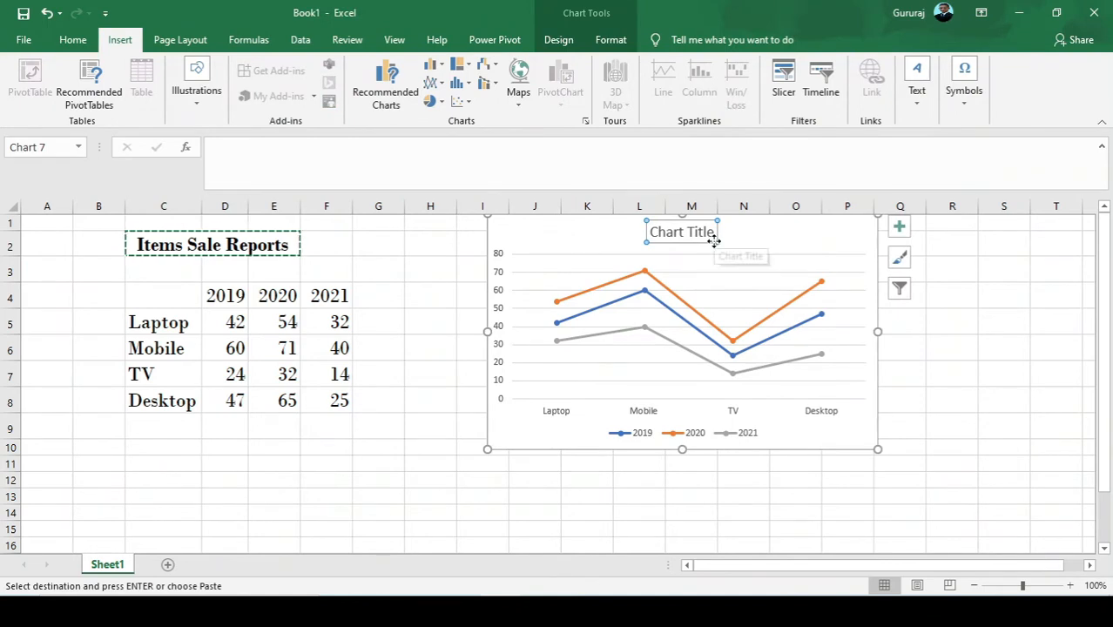
key("Delete")
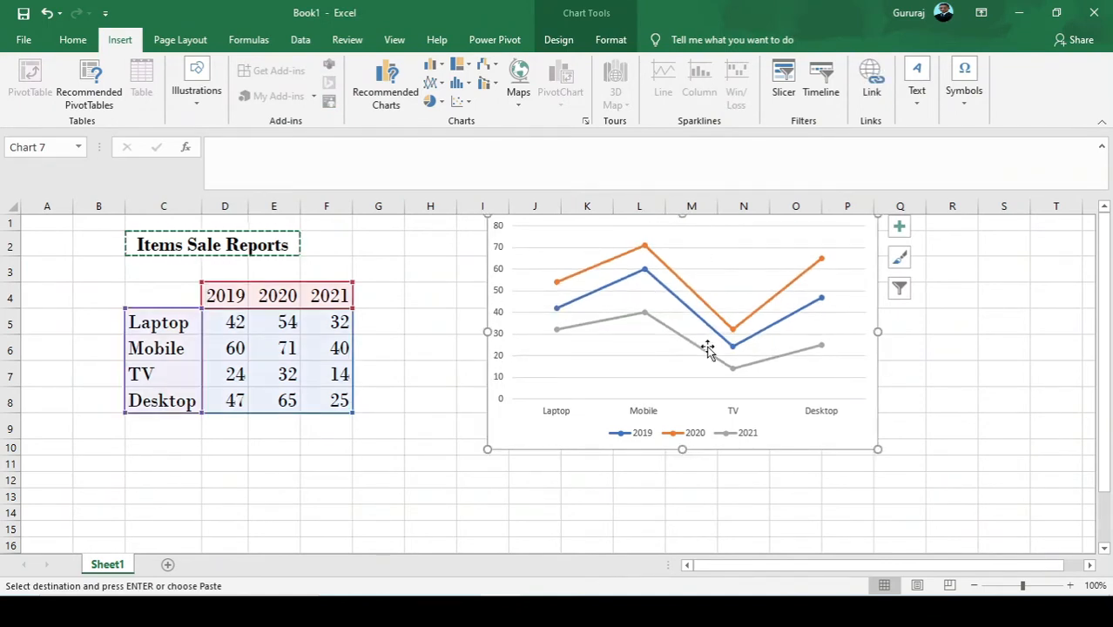
key("ctrl+z")
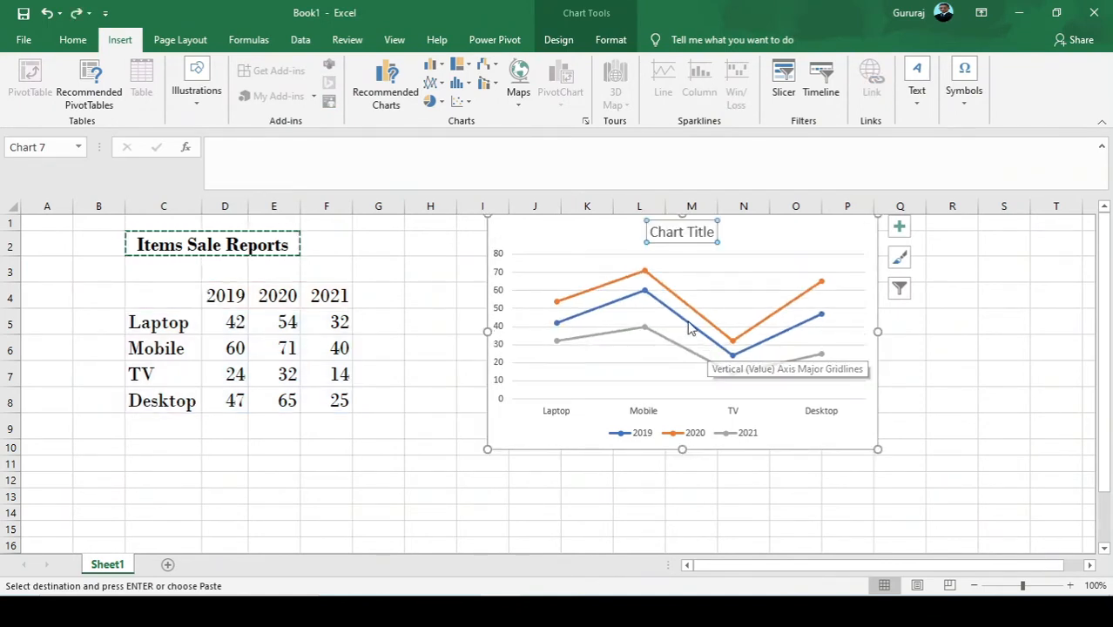
key("BackSpace")
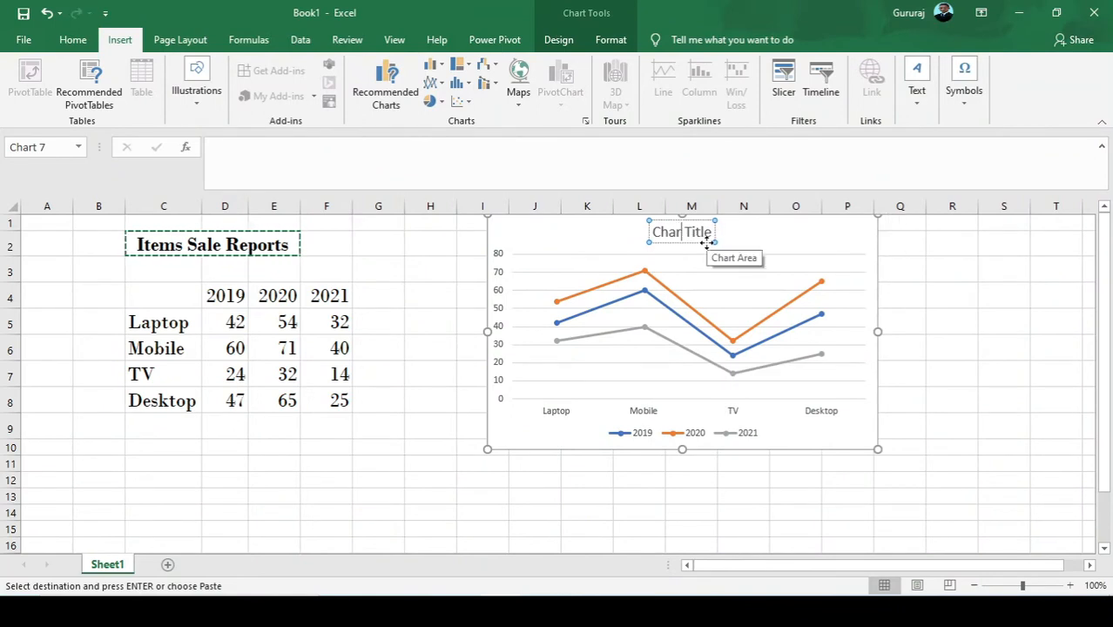
key("Delete")
key("Delete")
key("Delete")
key("Delete")
key("Delete")
key("Delete")
key("BackSpace")
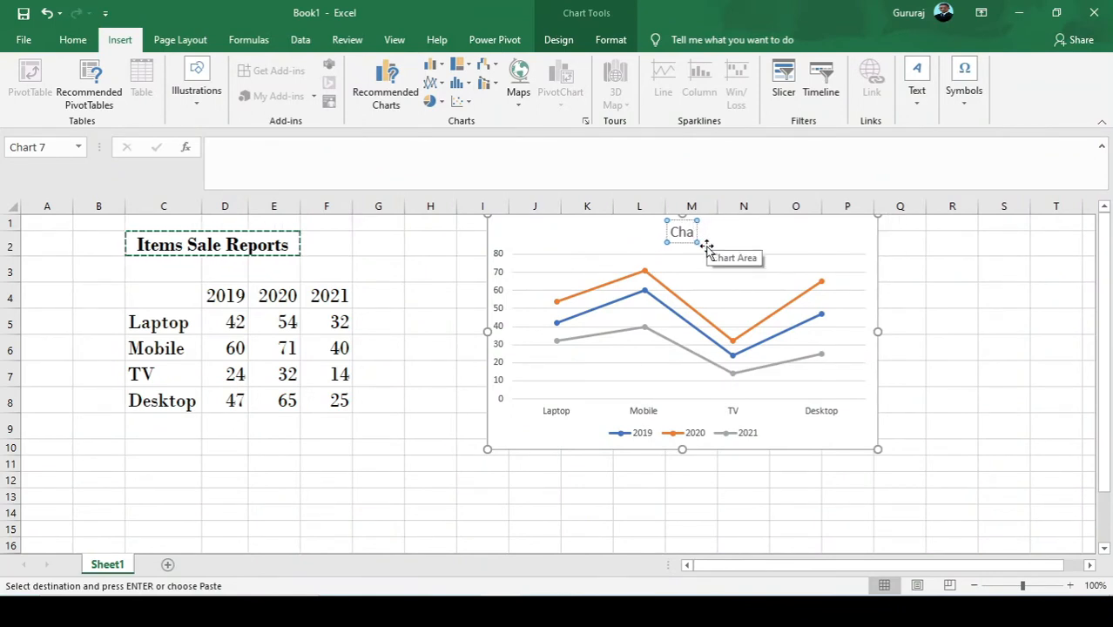
key("BackSpace")
key("BackSpace")
key("BackSpace")
key("ctrl+v")
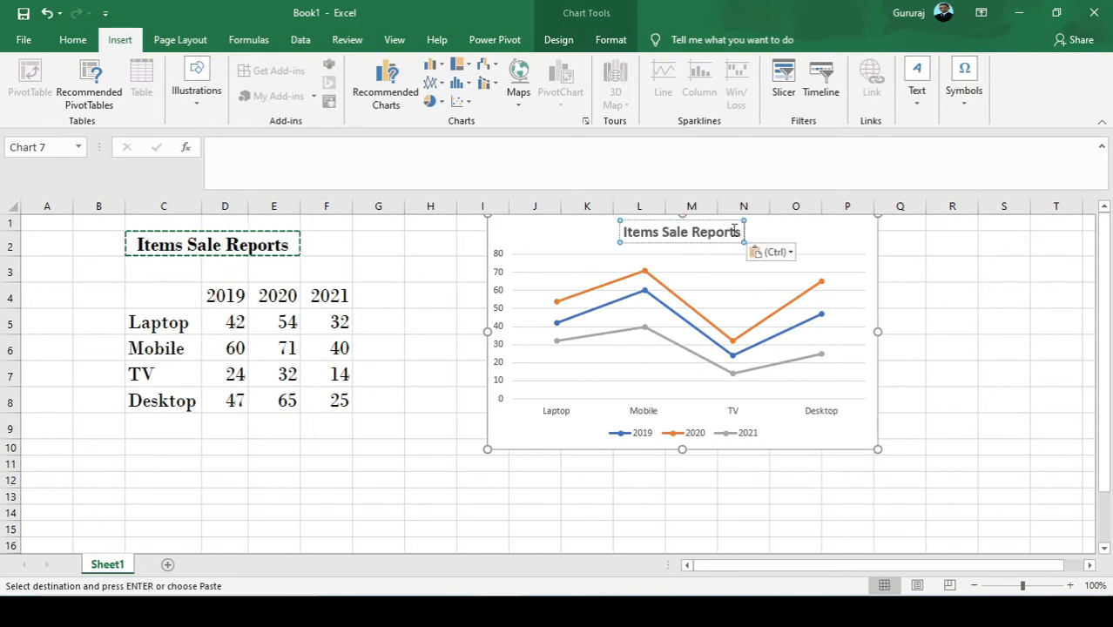
Set the font of the entire chart title text to Bahnschrift Light SemiCondensed
left_click_drag(739, 231, 616, 229)
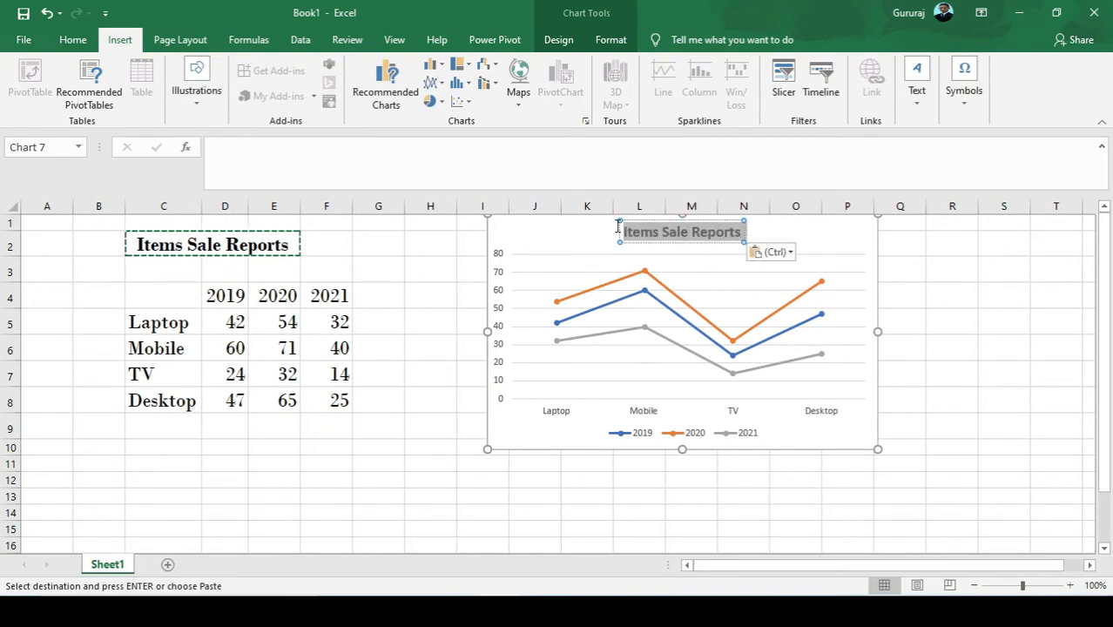
left_click(72, 39)
left_click(224, 70)
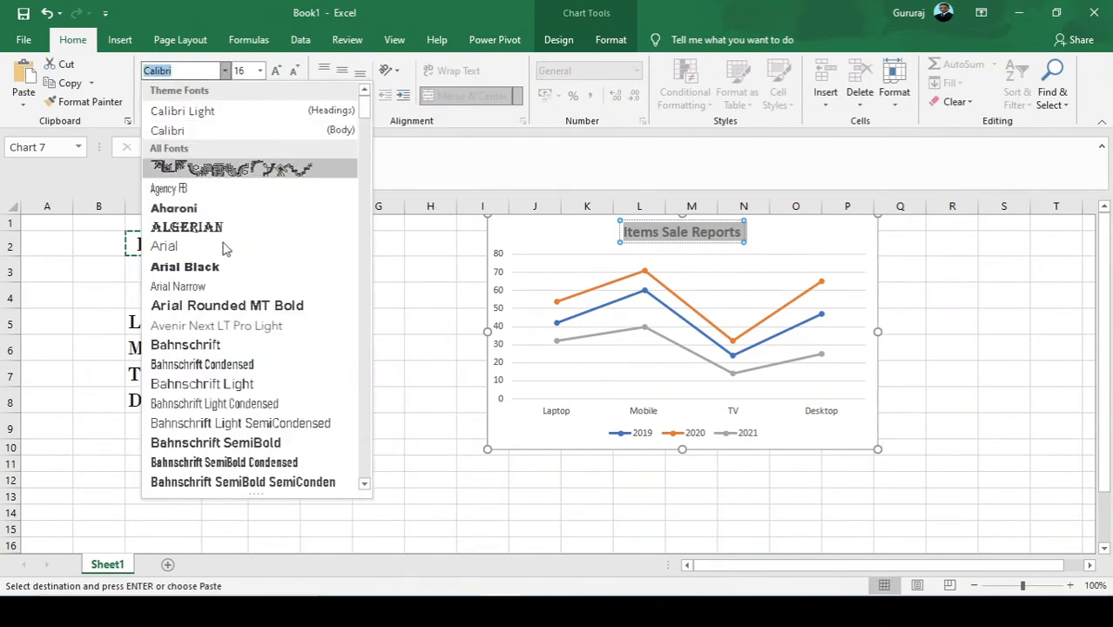
left_click(229, 424)
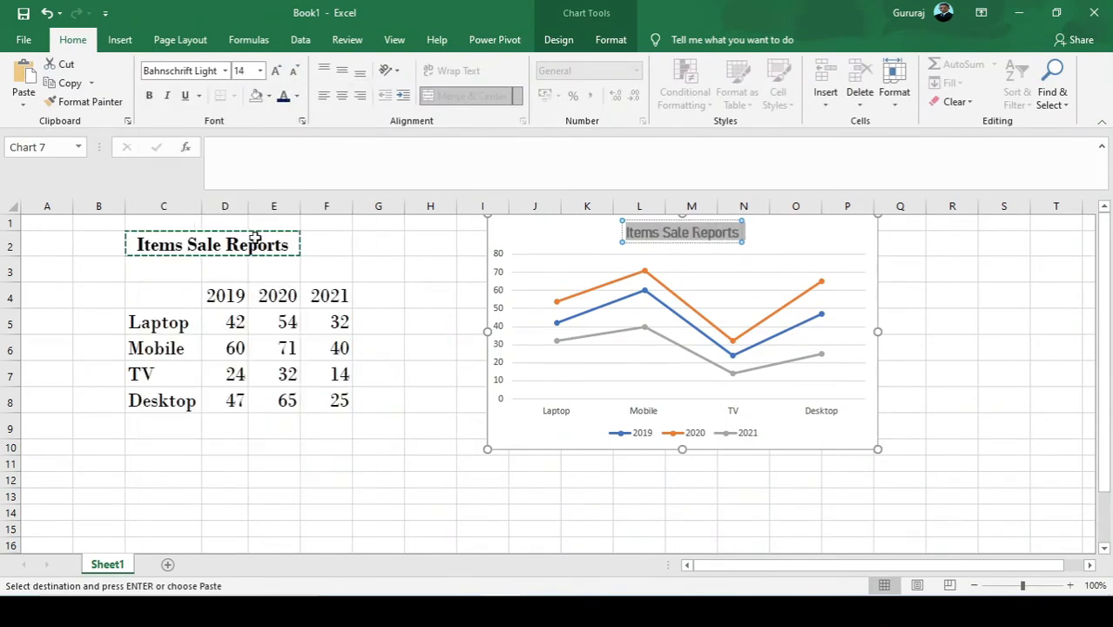
Set the chart title's font size to 28 and its font colour to gray
left_click(259, 71)
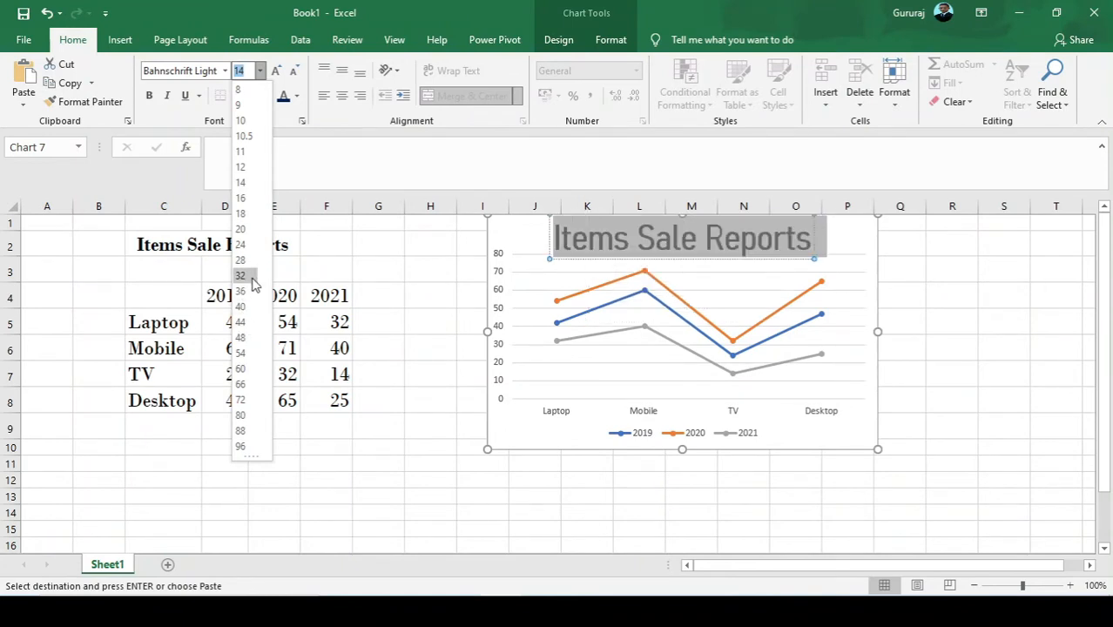
left_click(251, 263)
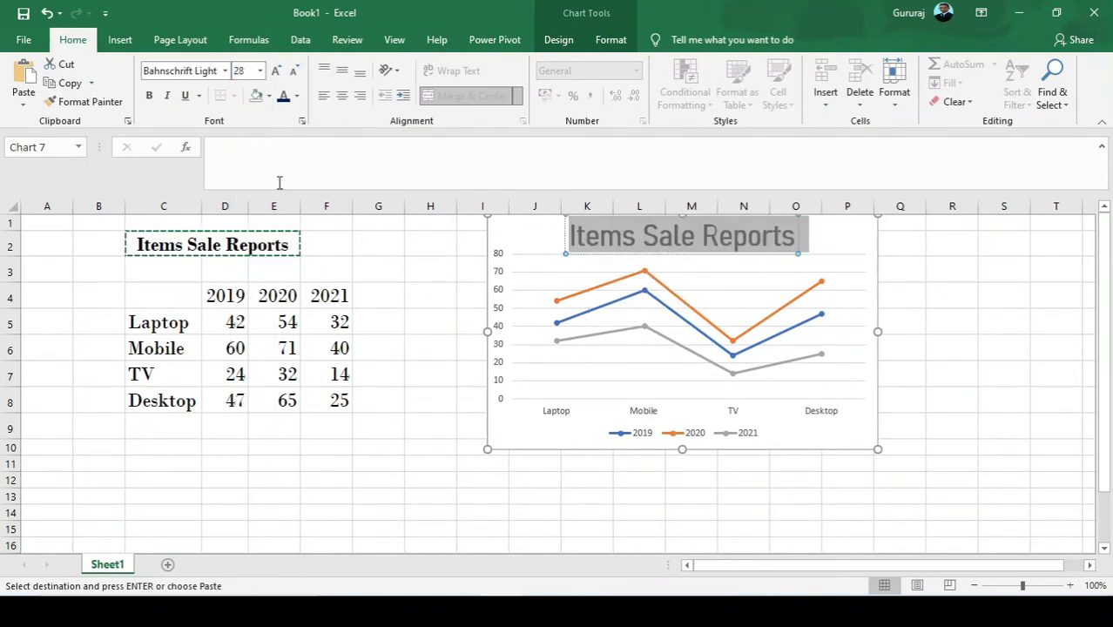
left_click(296, 97)
left_click(371, 202)
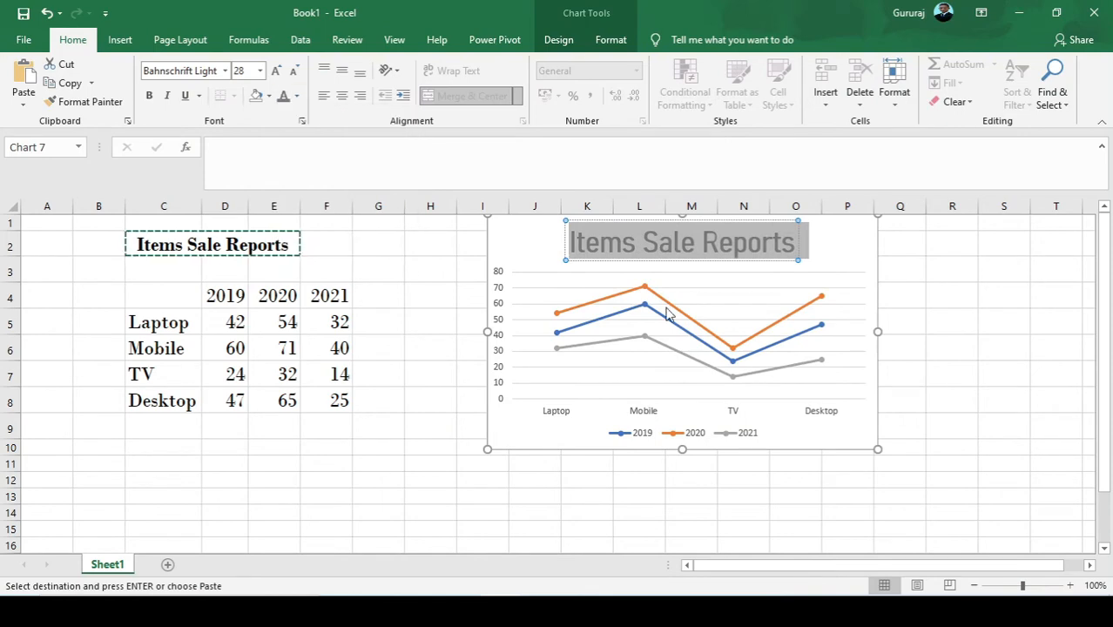
Recolour the chart's lines with the green, blue and gold palette from the Colorful group
left_click(665, 301)
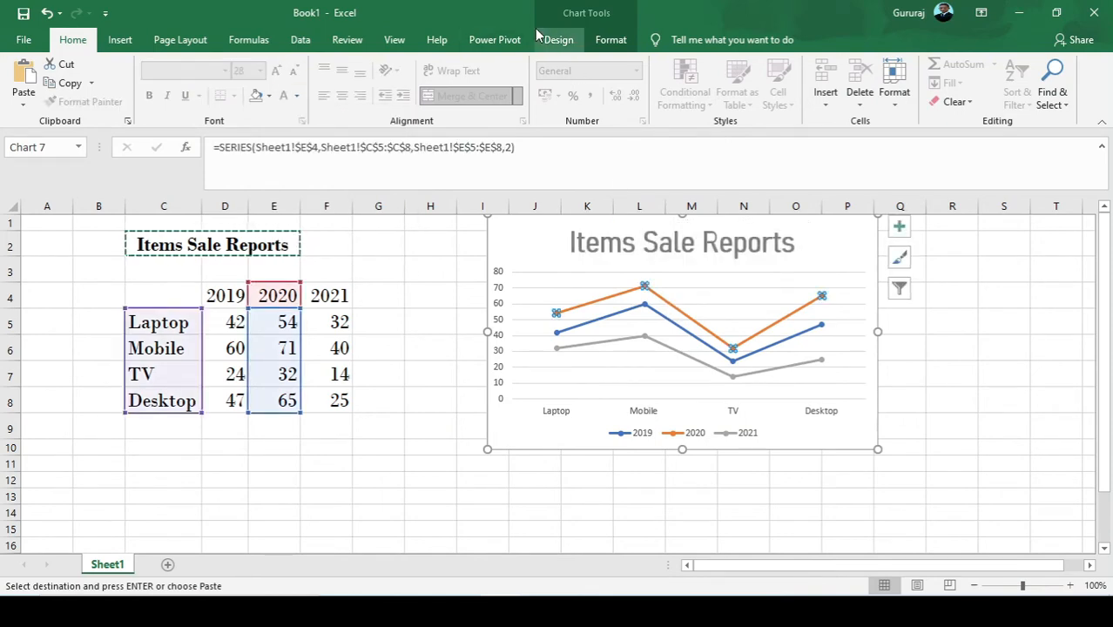
left_click(557, 40)
left_click(126, 95)
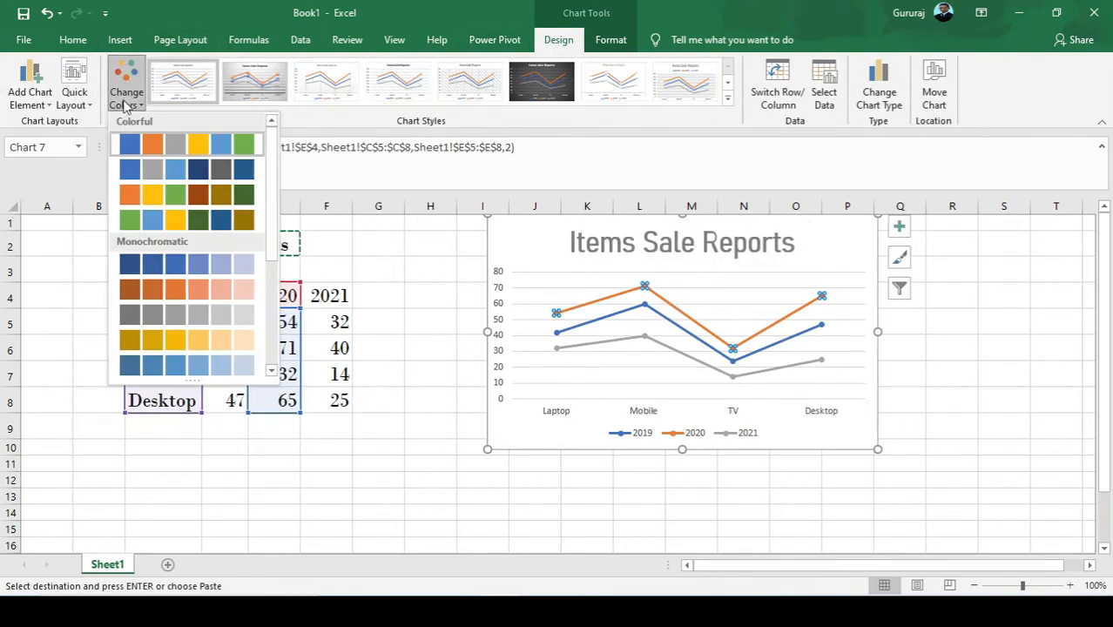
left_click(199, 221)
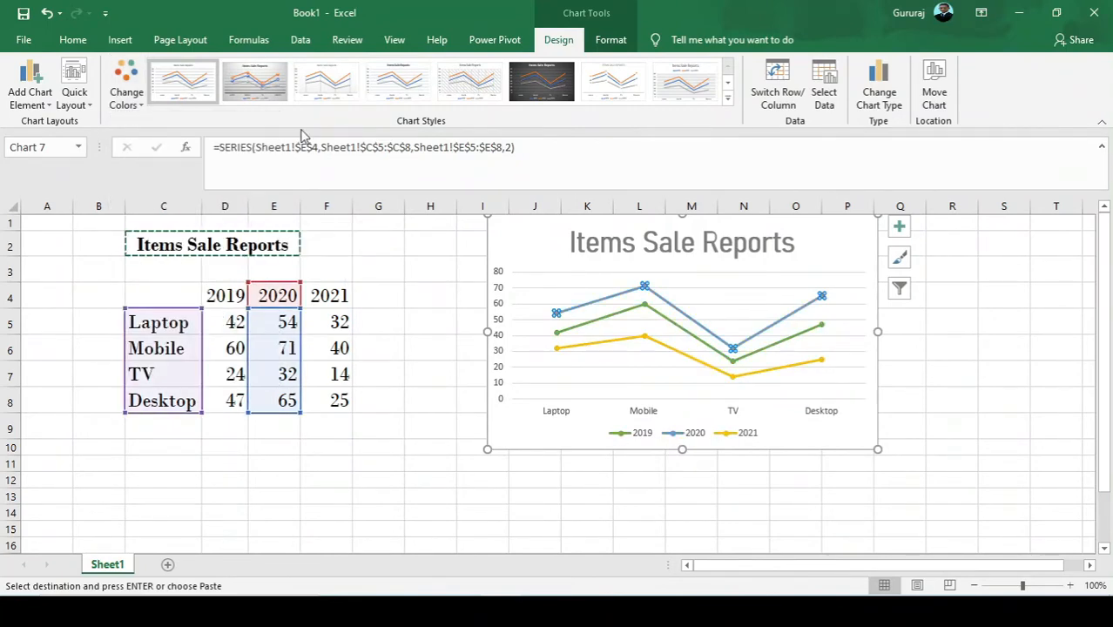
Apply the first, second and third chart styles in turn to the line chart
left_click(727, 97)
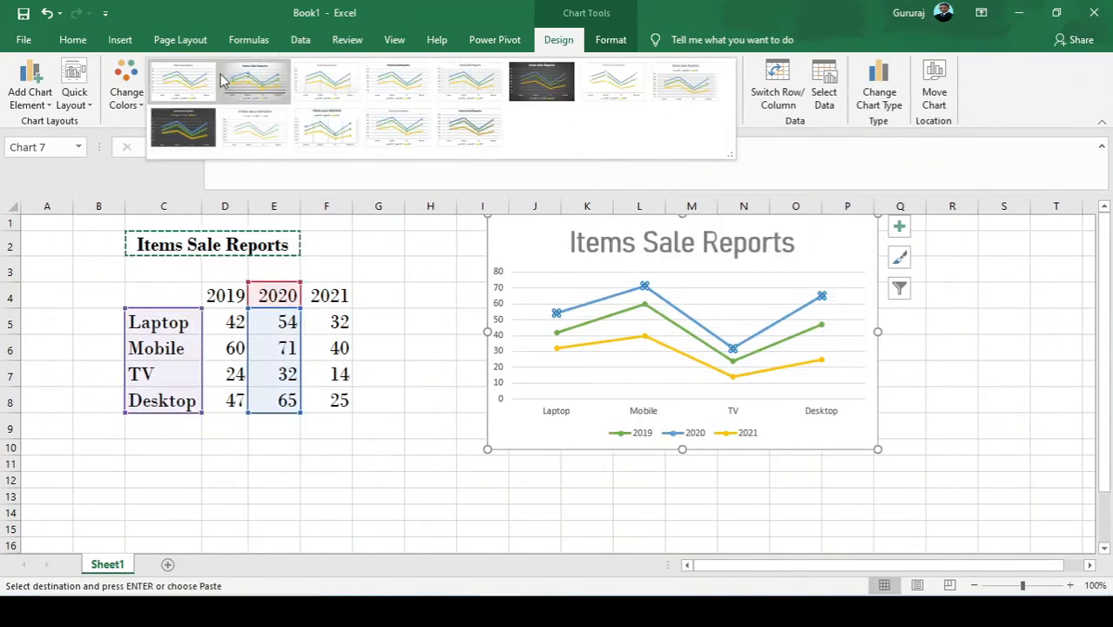
left_click(190, 76)
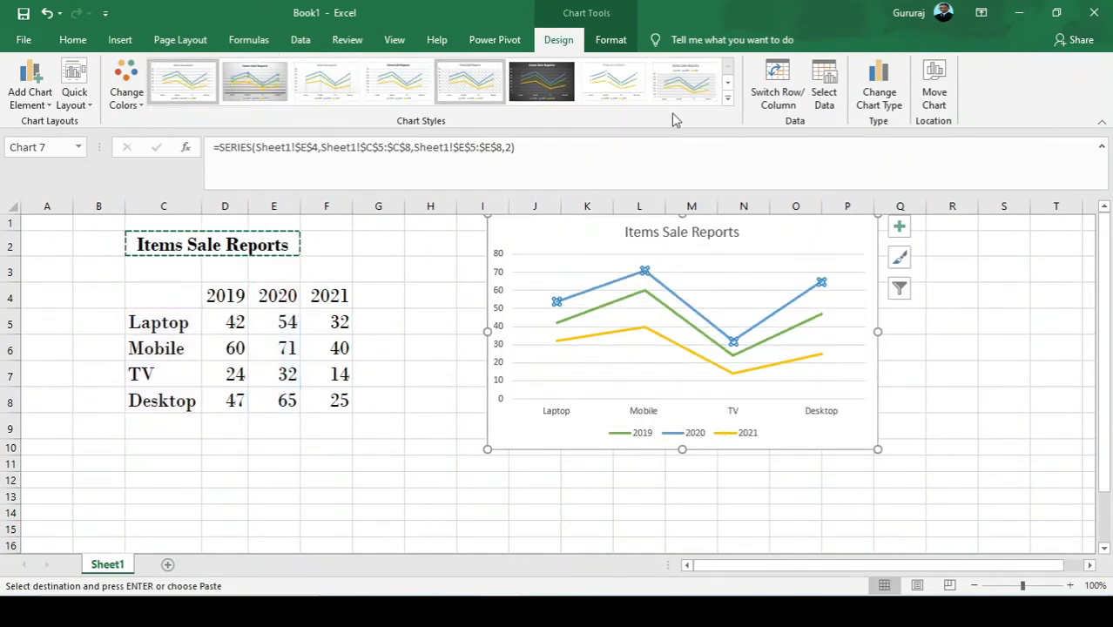
left_click(728, 98)
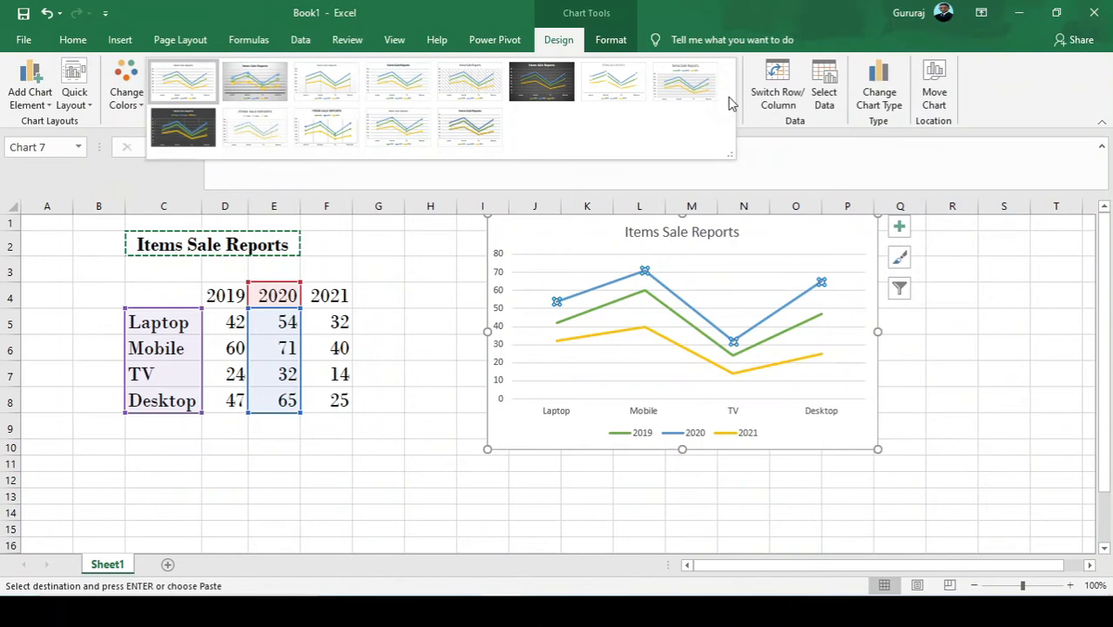
left_click(238, 77)
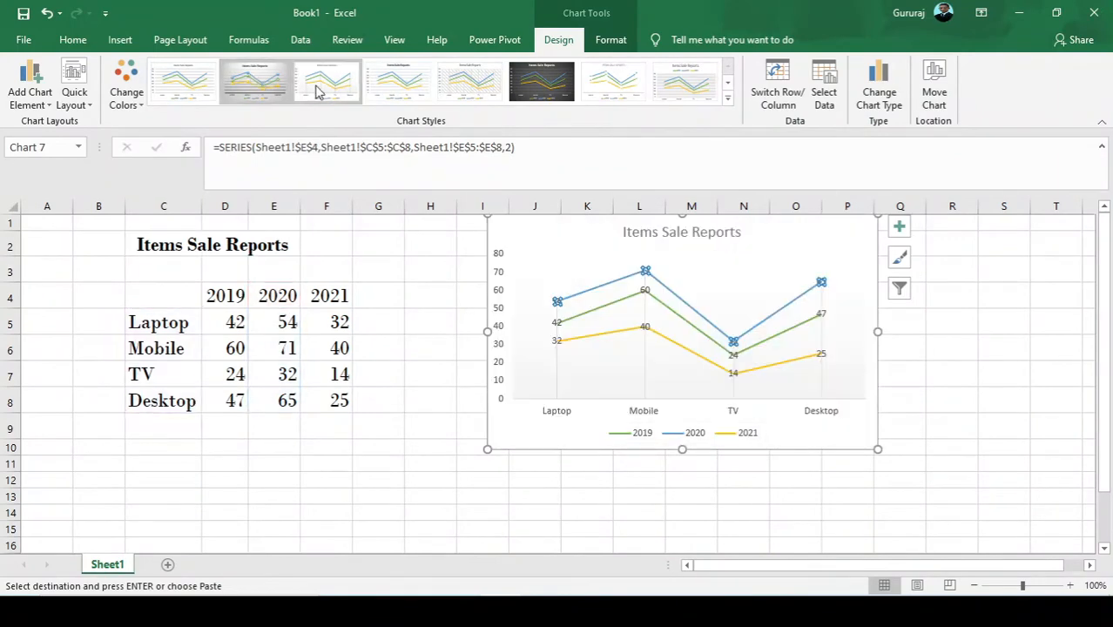
left_click(318, 92)
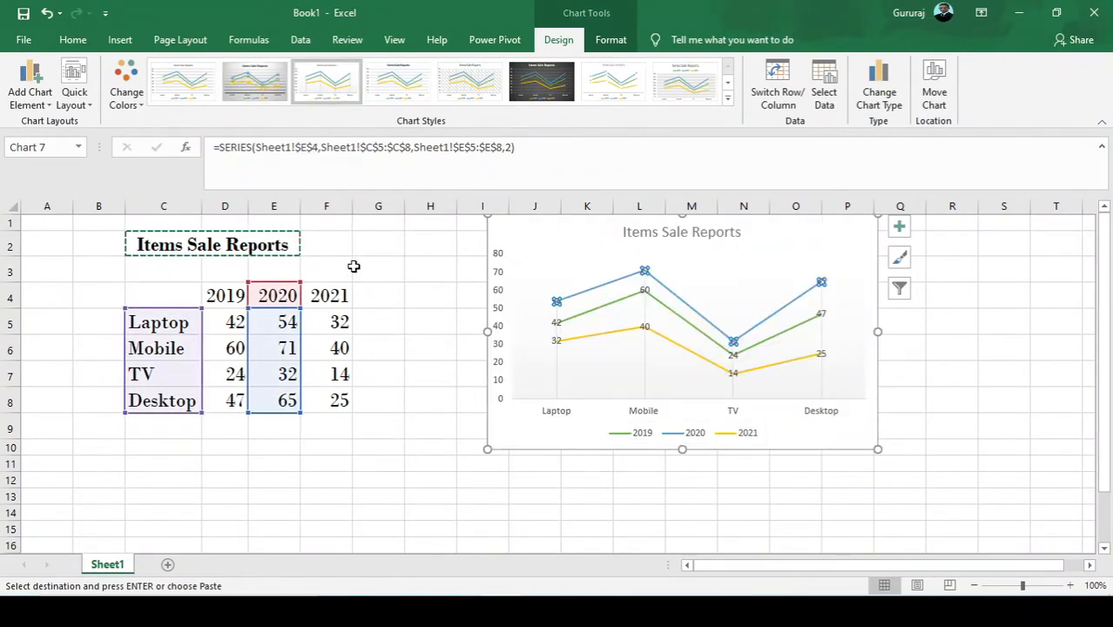
Set the Laptop sales to 21 for 2021 in cell F5 and to 45 for 2019 in cell D5
left_click(645, 340)
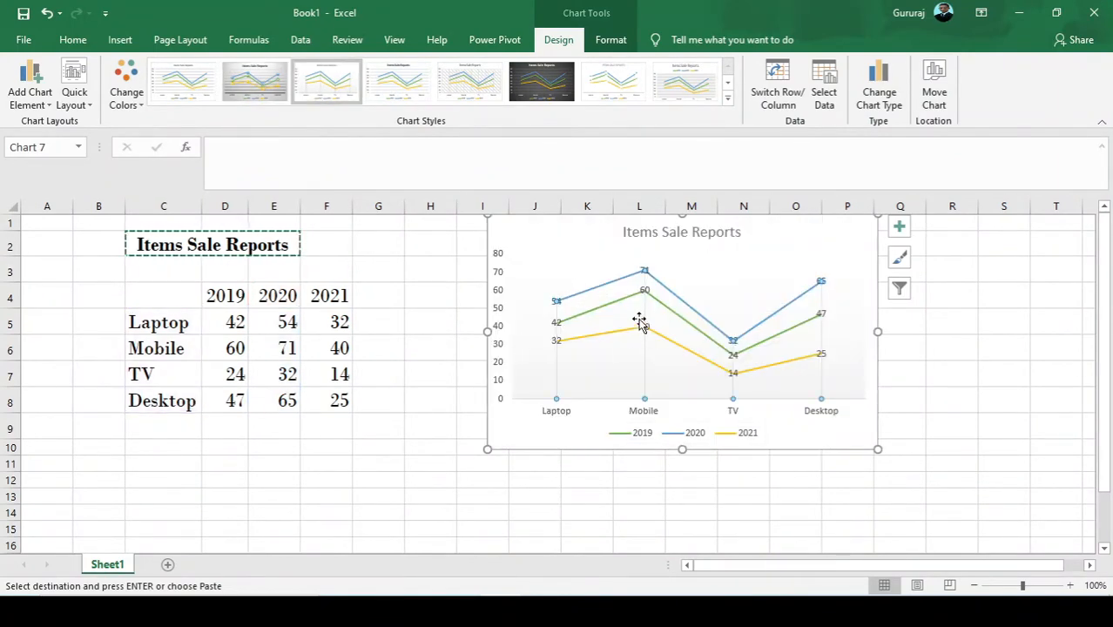
left_click(315, 326)
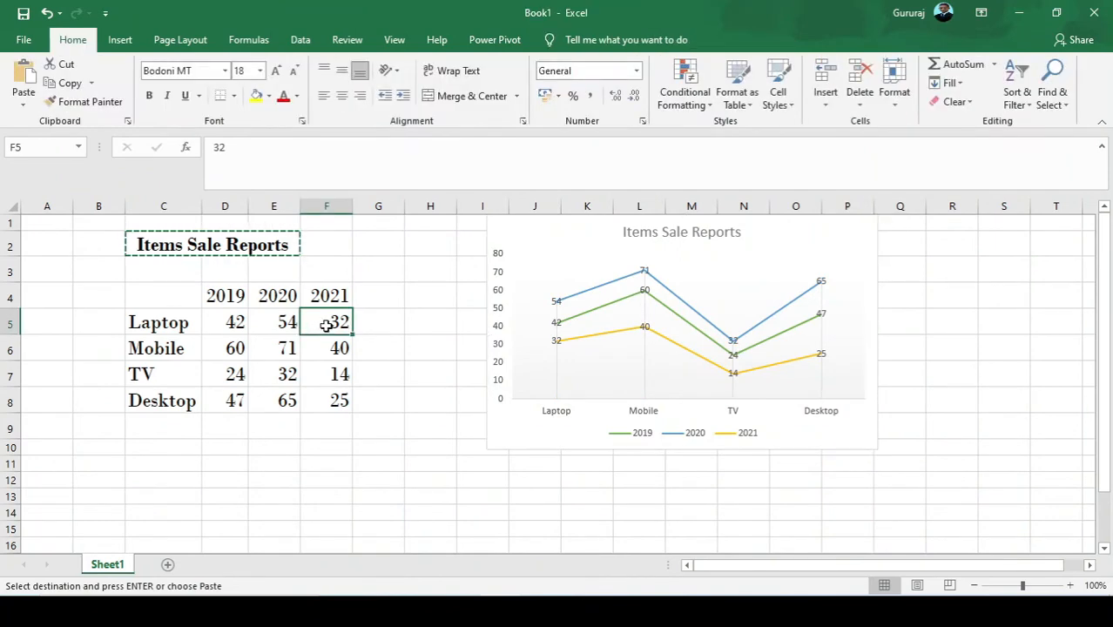
double_click(328, 326)
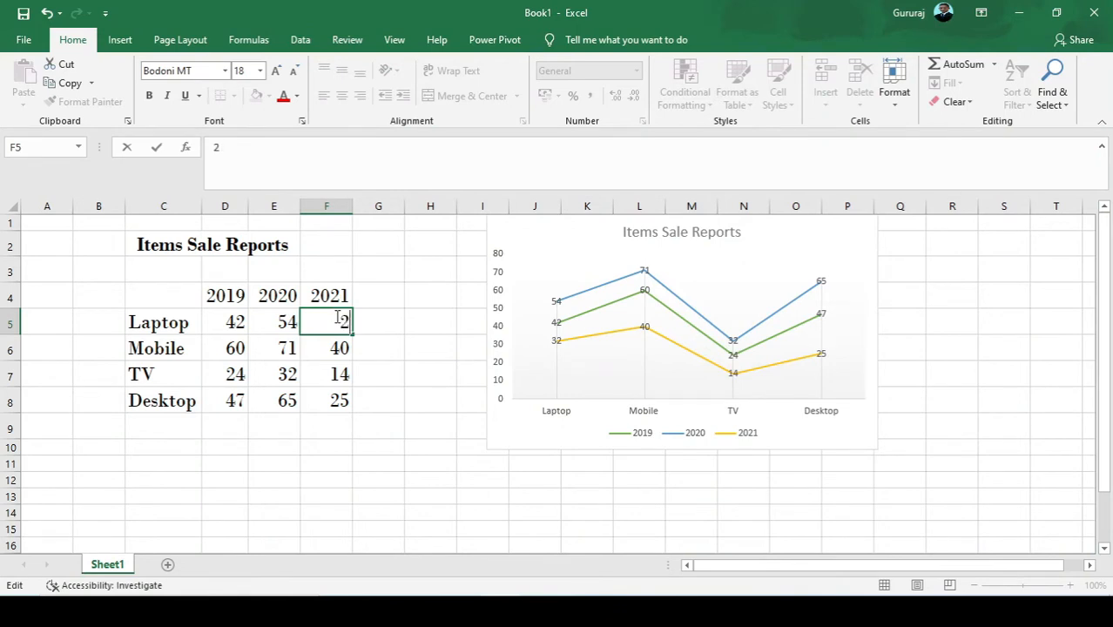
key("Return")
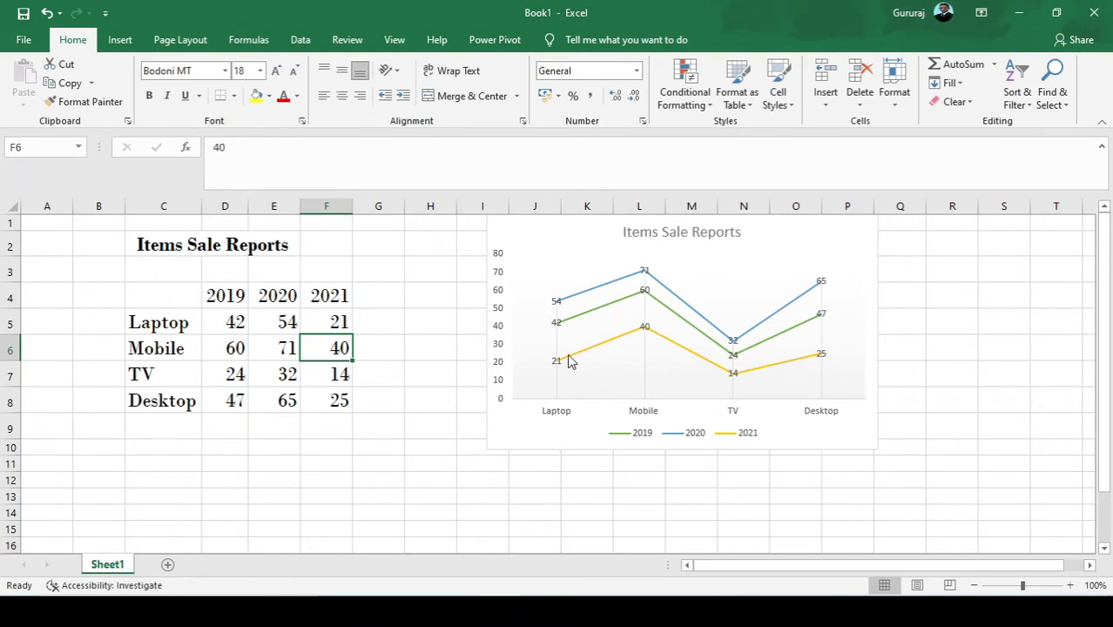
left_click(229, 324)
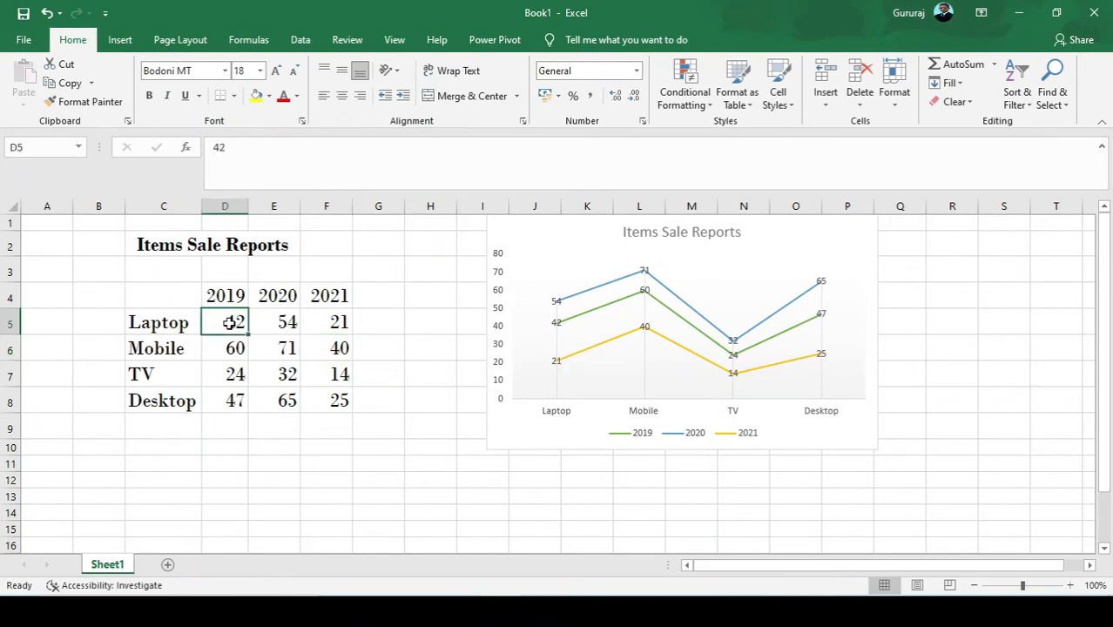
type("4")
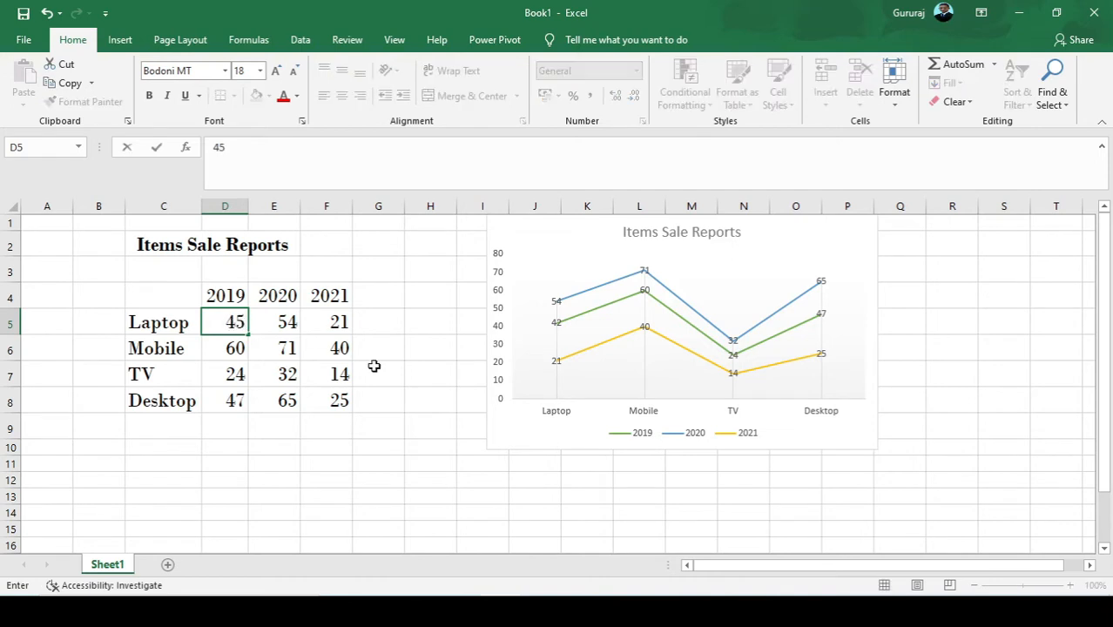
key("Return")
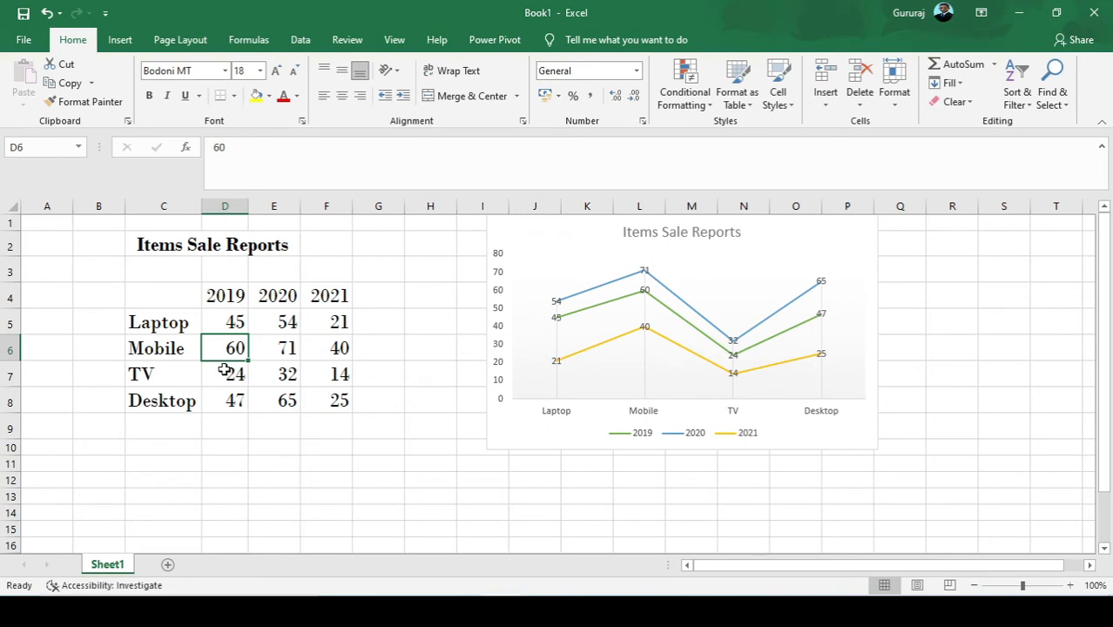
Set the 2020 sales to 35 for TV in cell E7 and to 53 for Desktop in cell E8
left_click(287, 375)
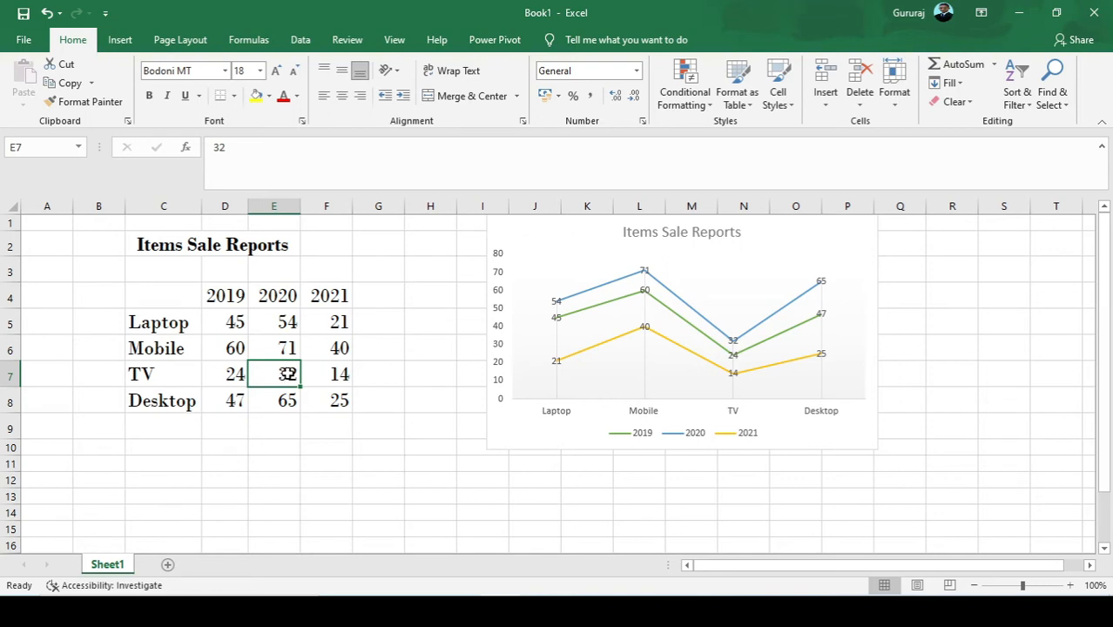
type("3")
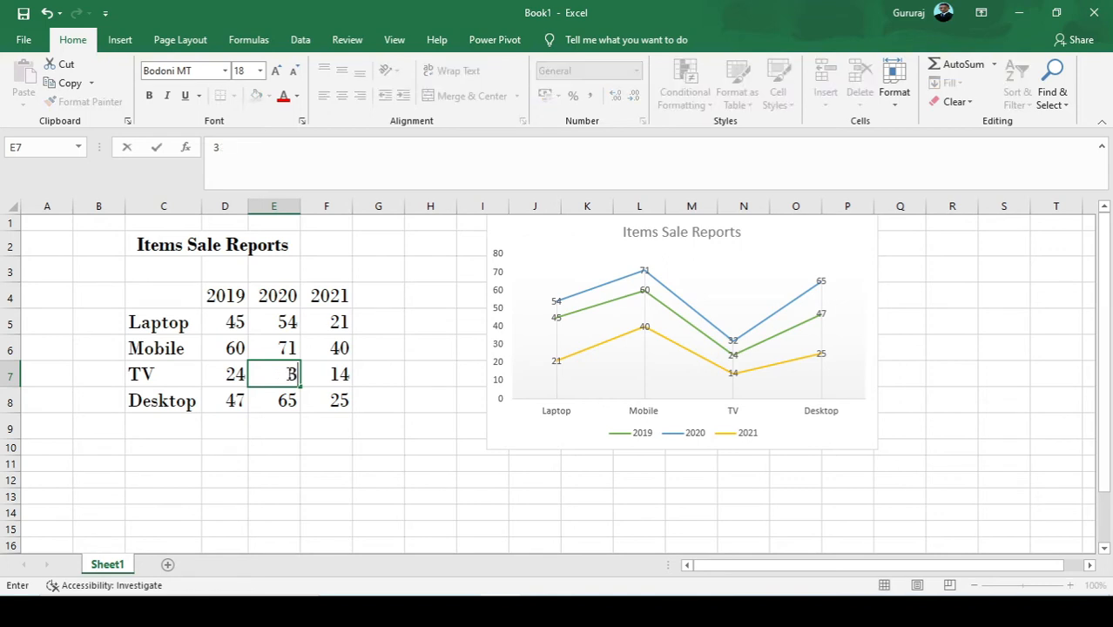
type("5")
key("Return")
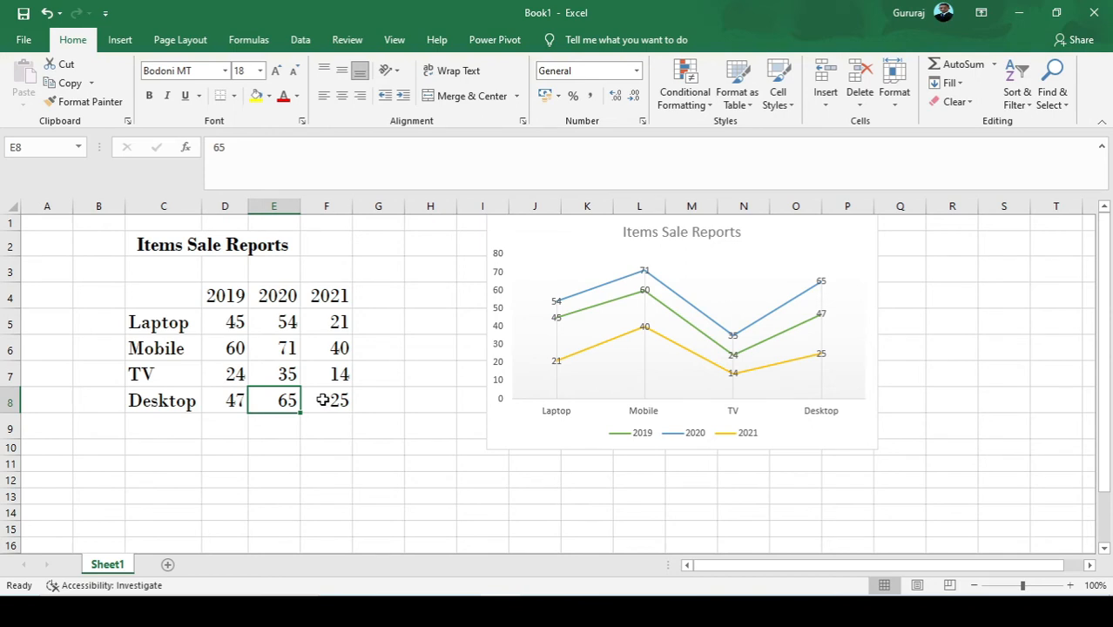
type("53")
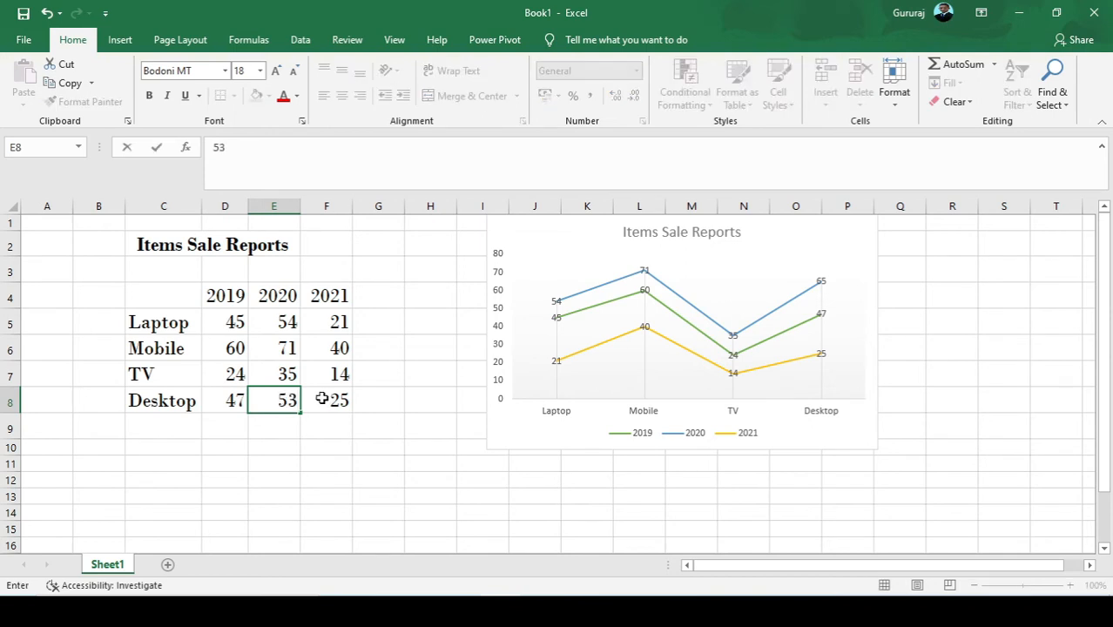
key("Return")
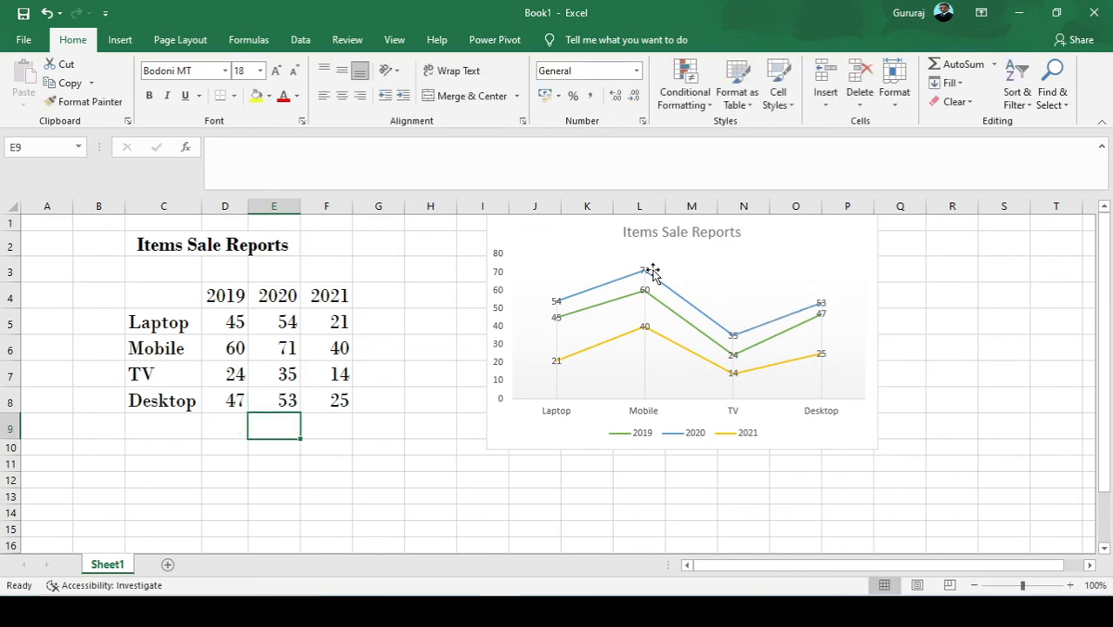
left_click(289, 445)
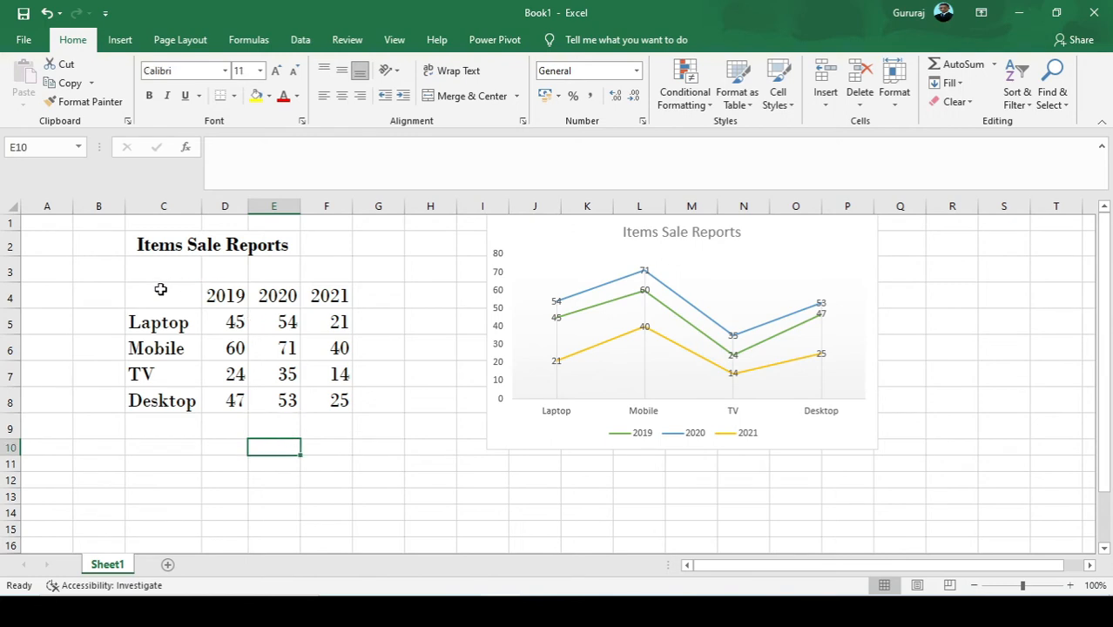
left_click_drag(160, 289, 328, 374)
left_click(328, 384)
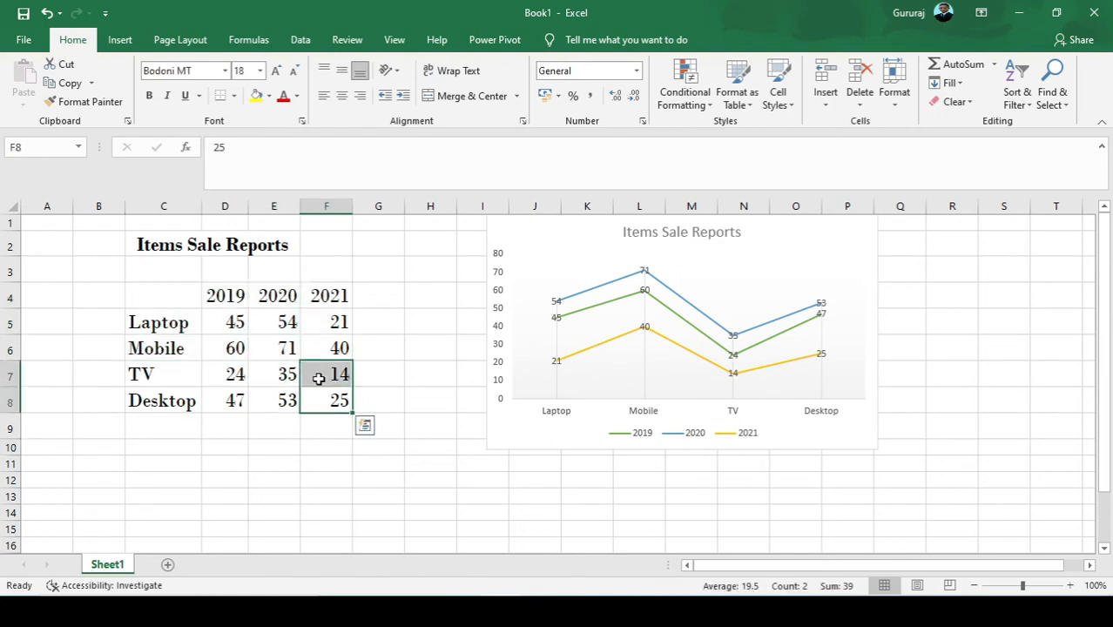
Apply the gold solid-fill WordArt style to the chart's horizontal category axis labels
left_click(560, 405)
left_click(551, 416)
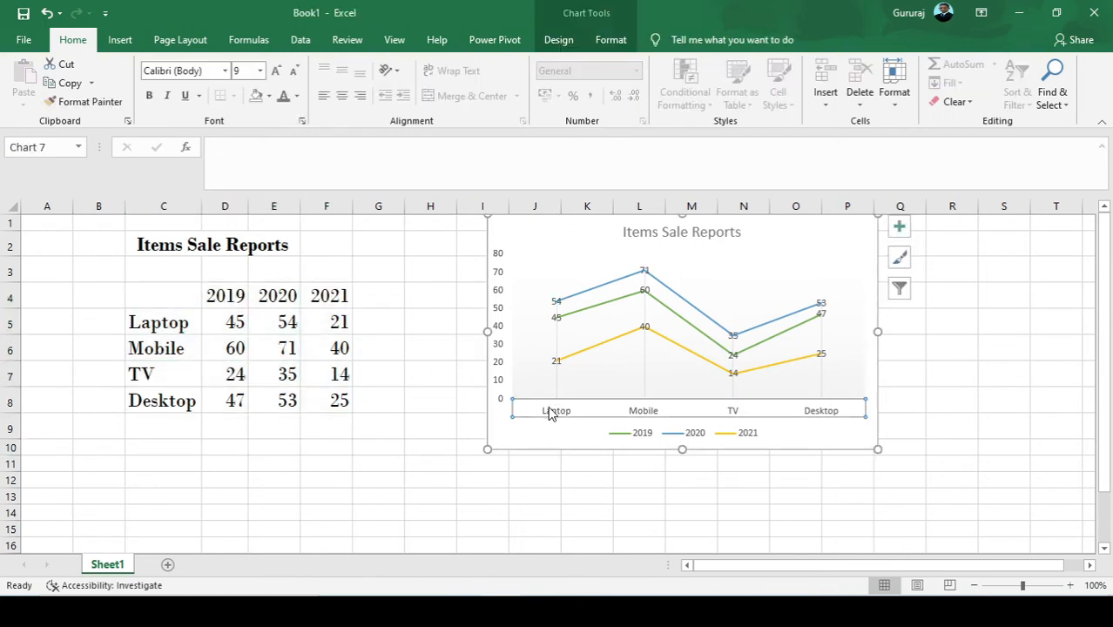
left_click(609, 39)
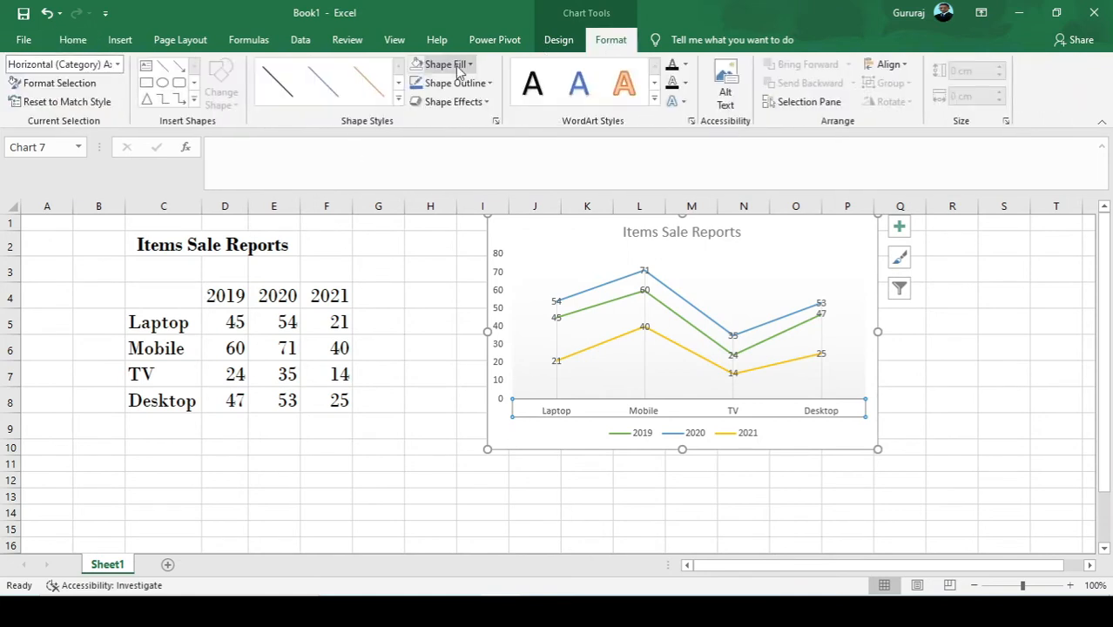
left_click(654, 103)
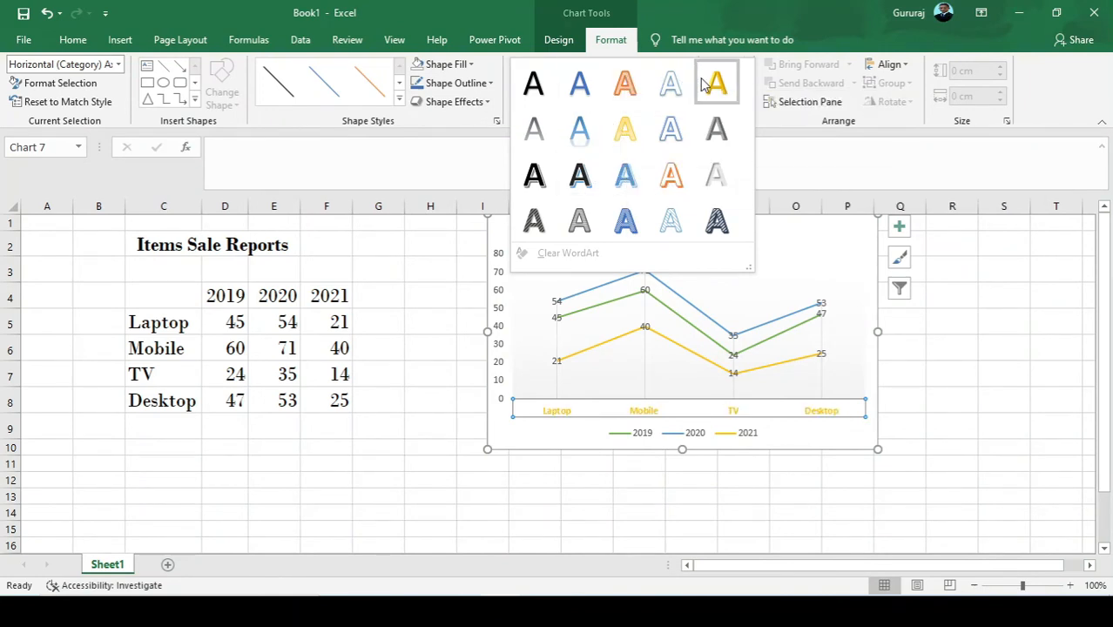
key("Escape")
left_click(578, 83)
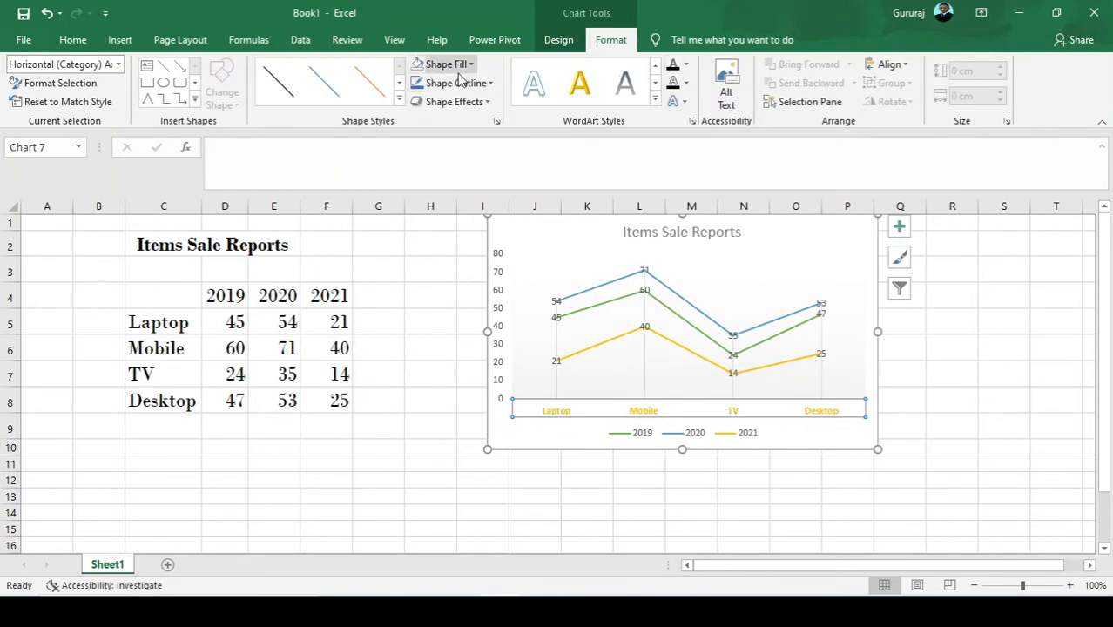
Recolour the chart's lines with the light-to-dark gold palette from the Monochromatic group
left_click(638, 329)
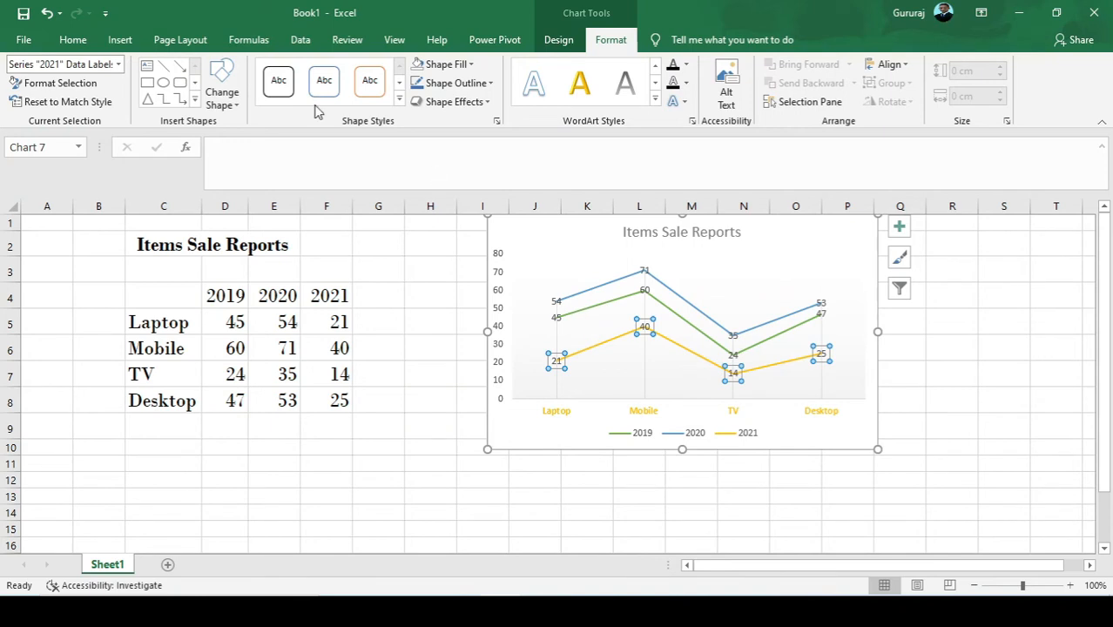
left_click(609, 292)
left_click(557, 39)
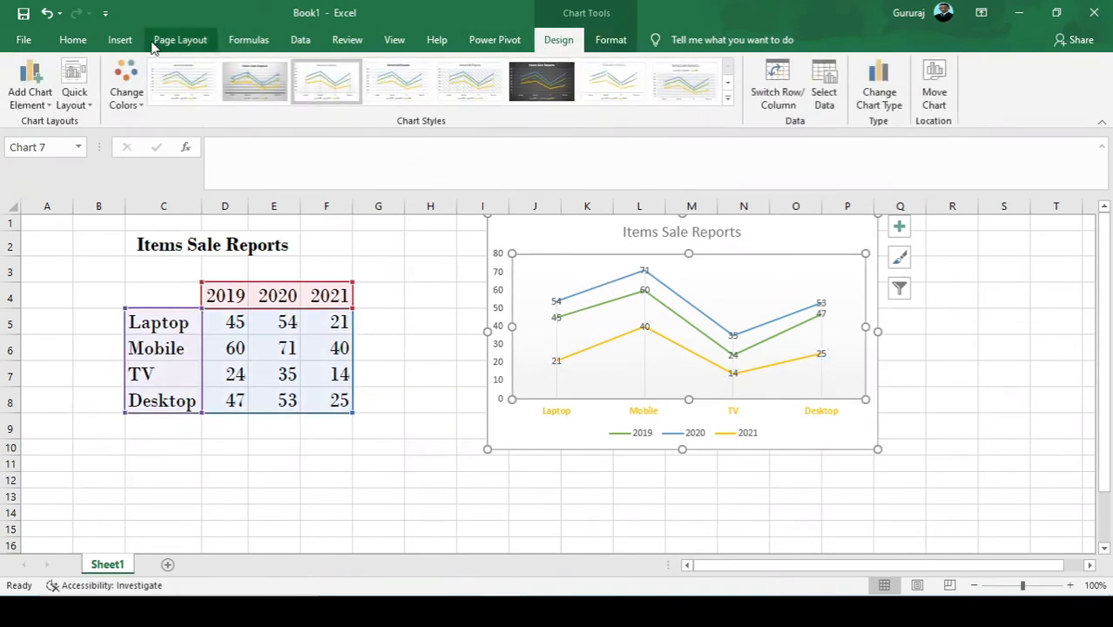
left_click(126, 85)
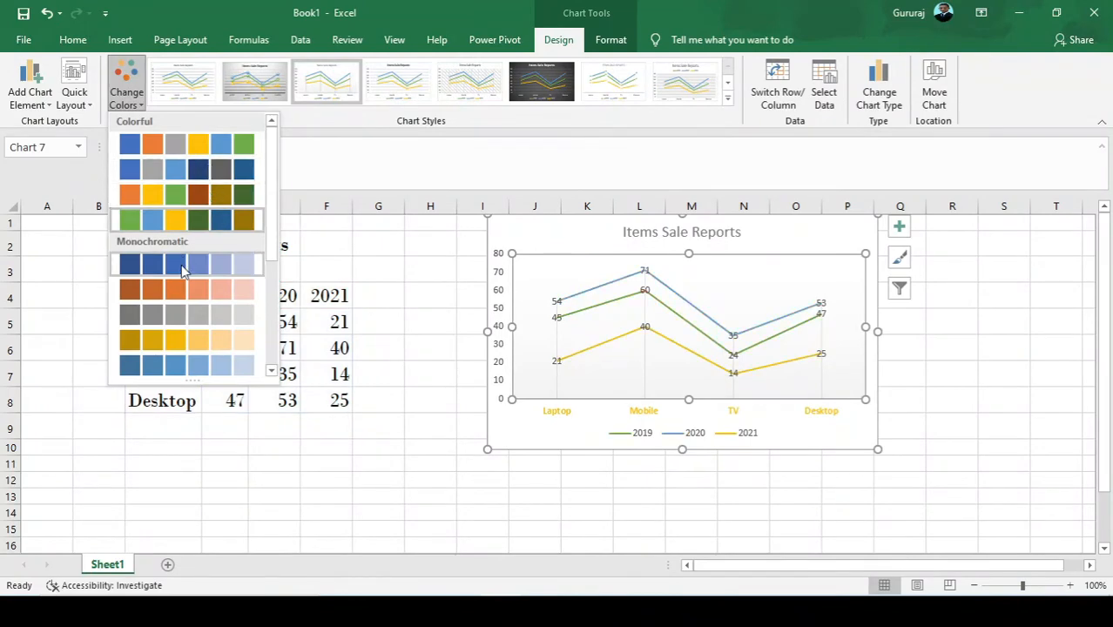
scroll(180, 305, "down", 3)
left_click(191, 320)
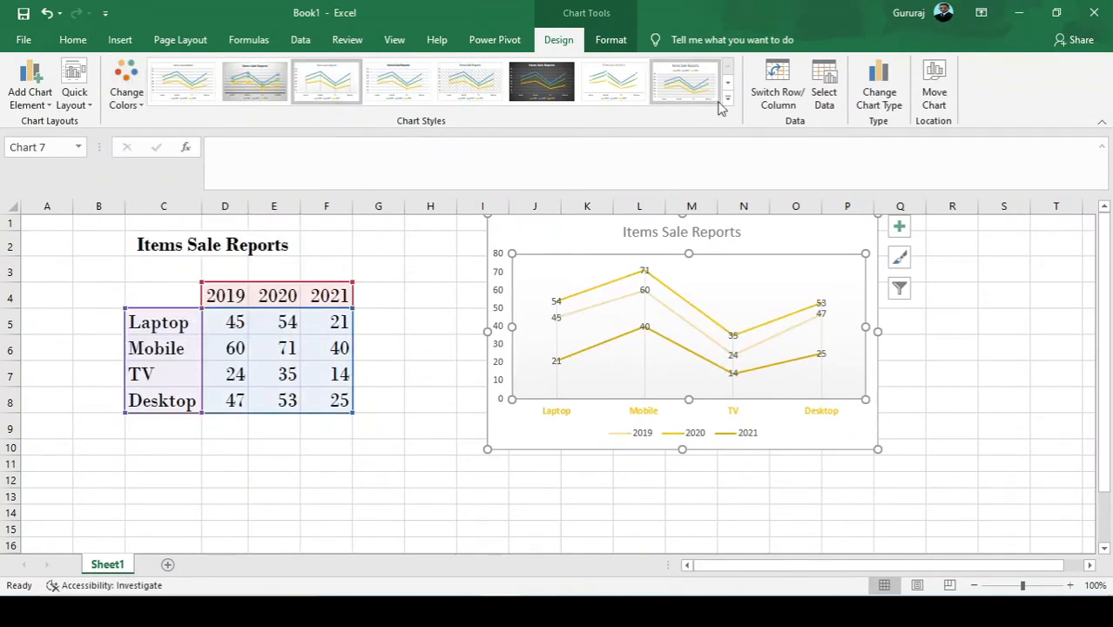
Try the chart styles with a striped plot background, a dark gradient background and broken lines with inline values
left_click(685, 80)
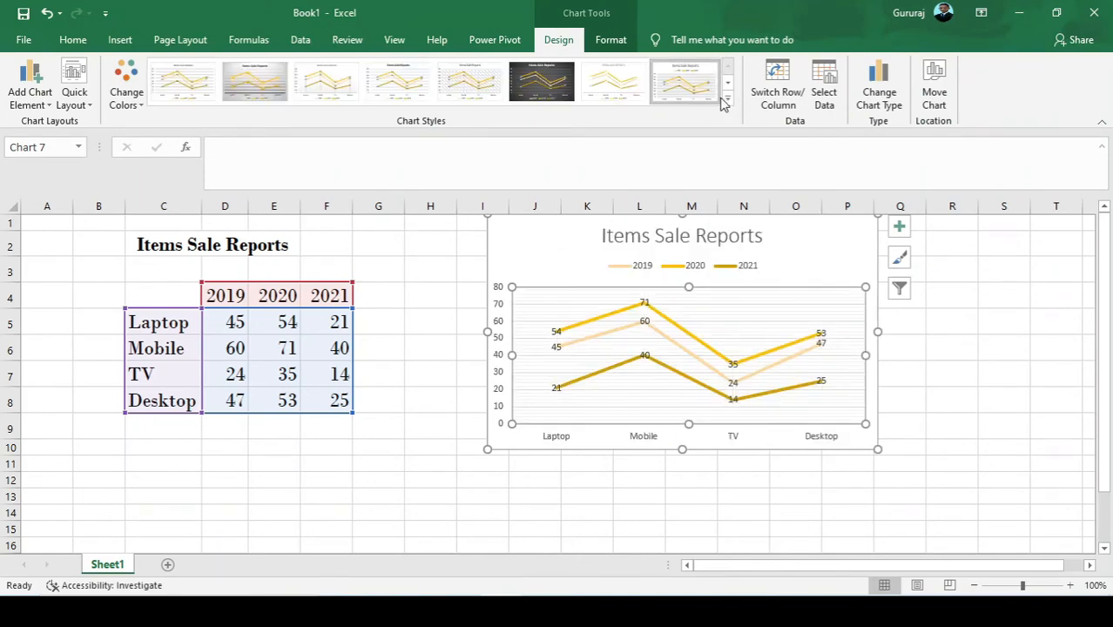
left_click(726, 105)
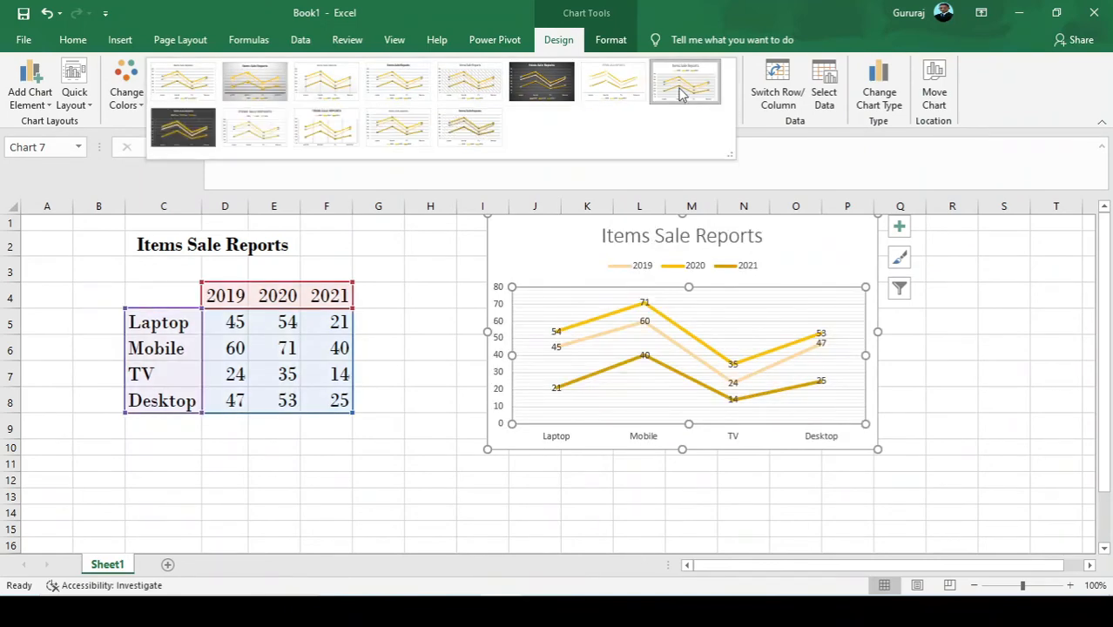
left_click(548, 83)
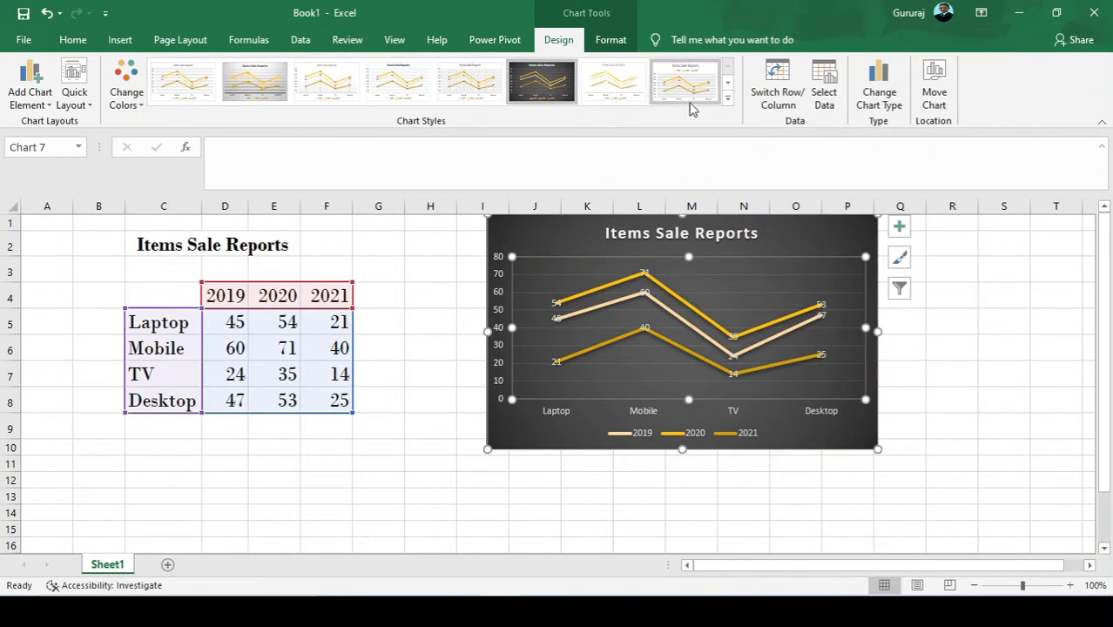
left_click(618, 77)
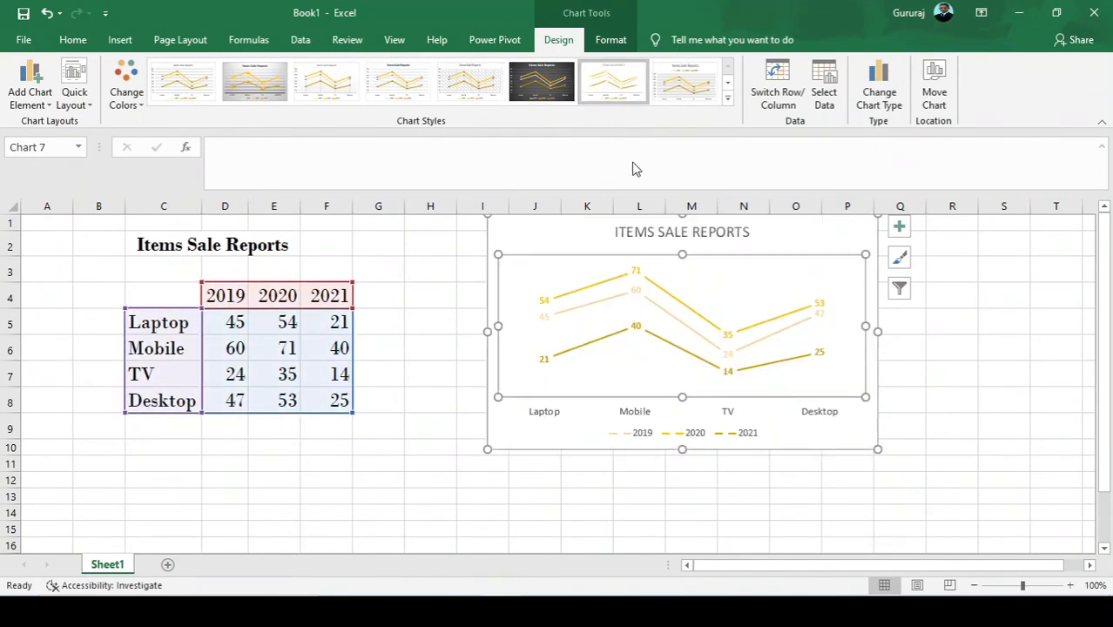
left_click(726, 104)
left_click(707, 97)
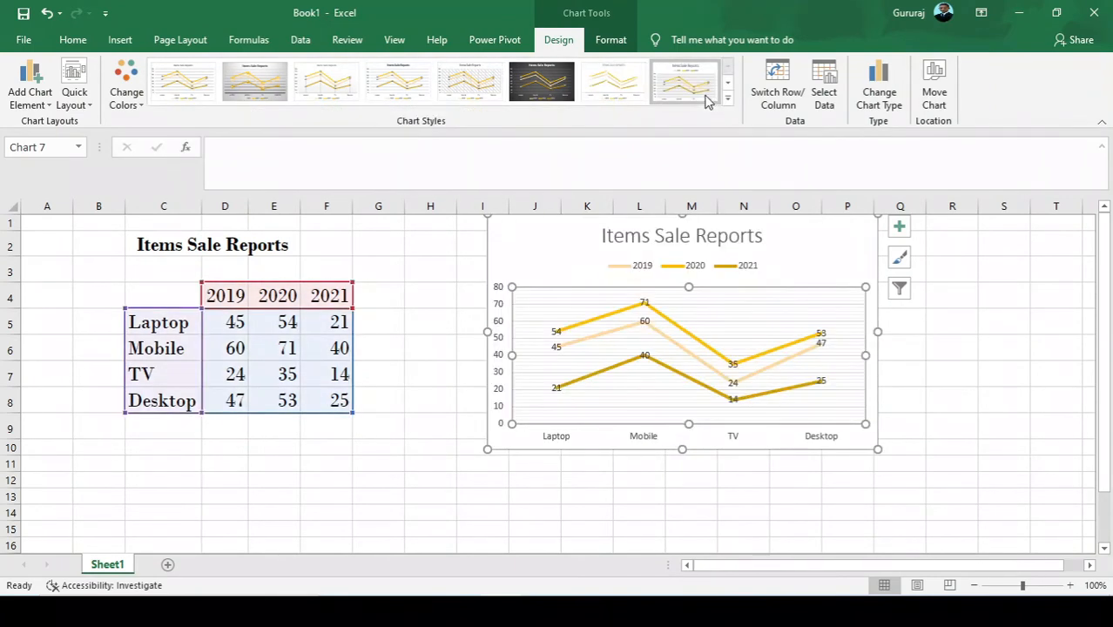
Try the dark chart style with glowing lines and the light styles with uppercase titles
left_click(727, 99)
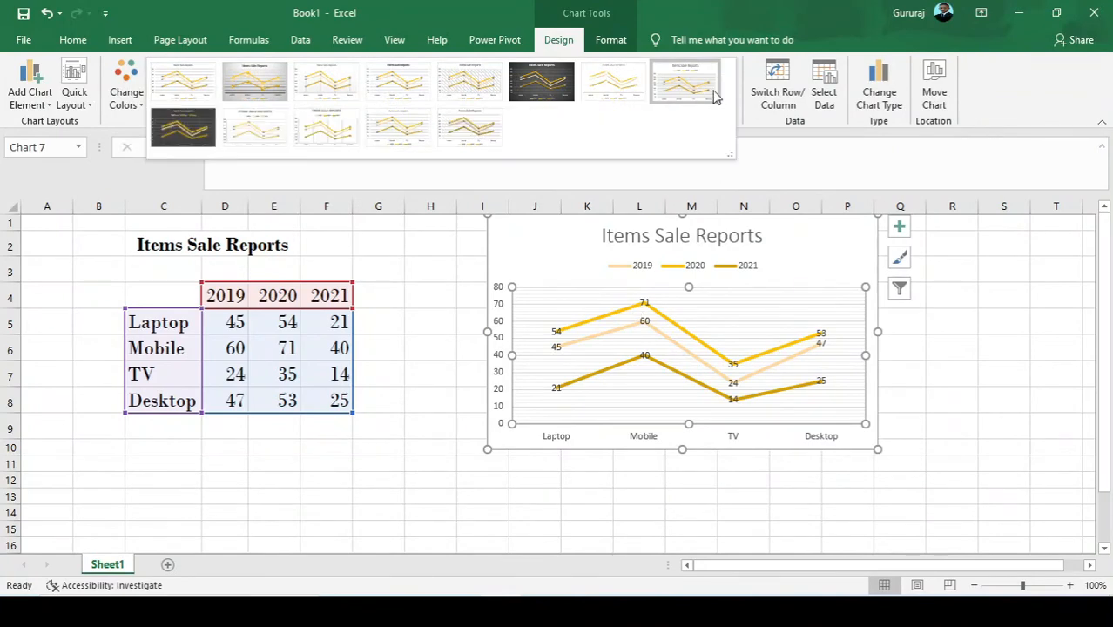
left_click(192, 118)
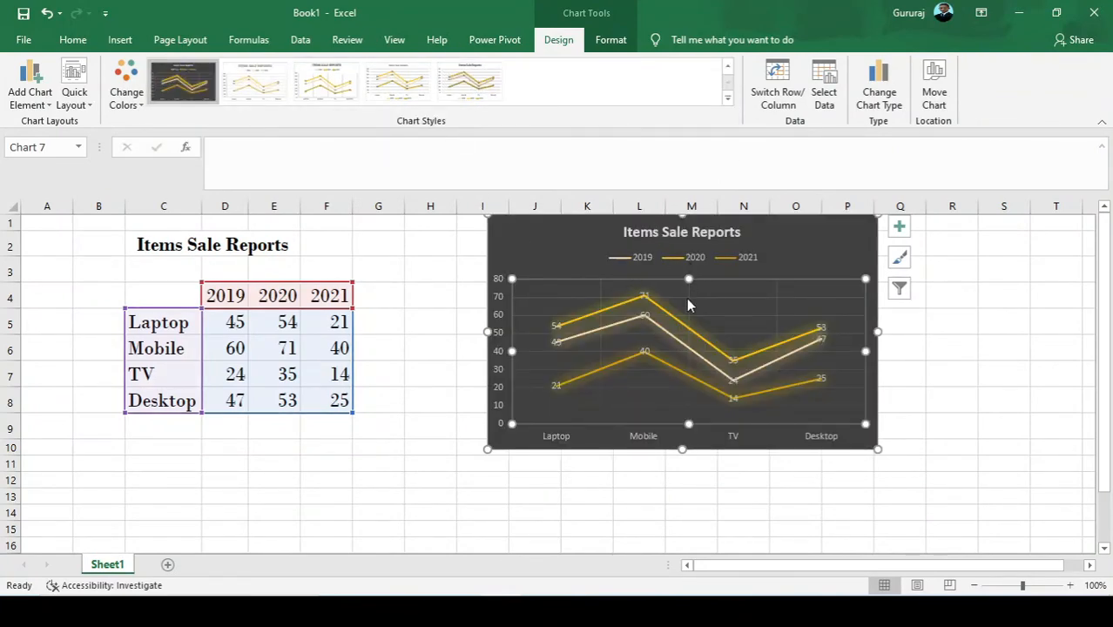
left_click(254, 83)
left_click(327, 81)
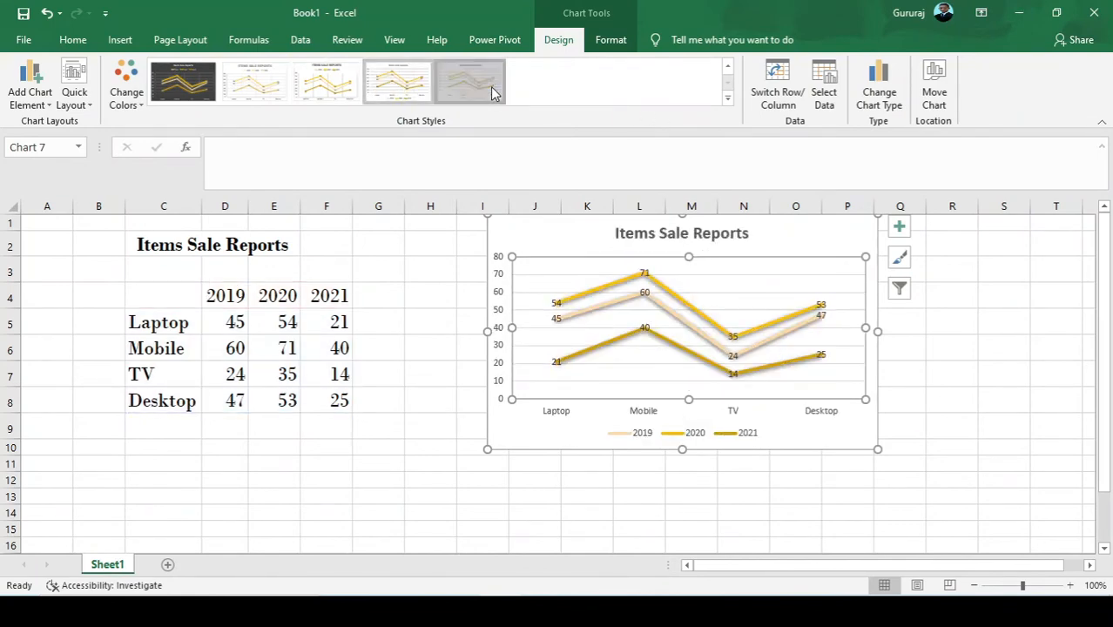
Apply the grey gradient chart style with round data labels and move the chart down to start at row 2
left_click(728, 99)
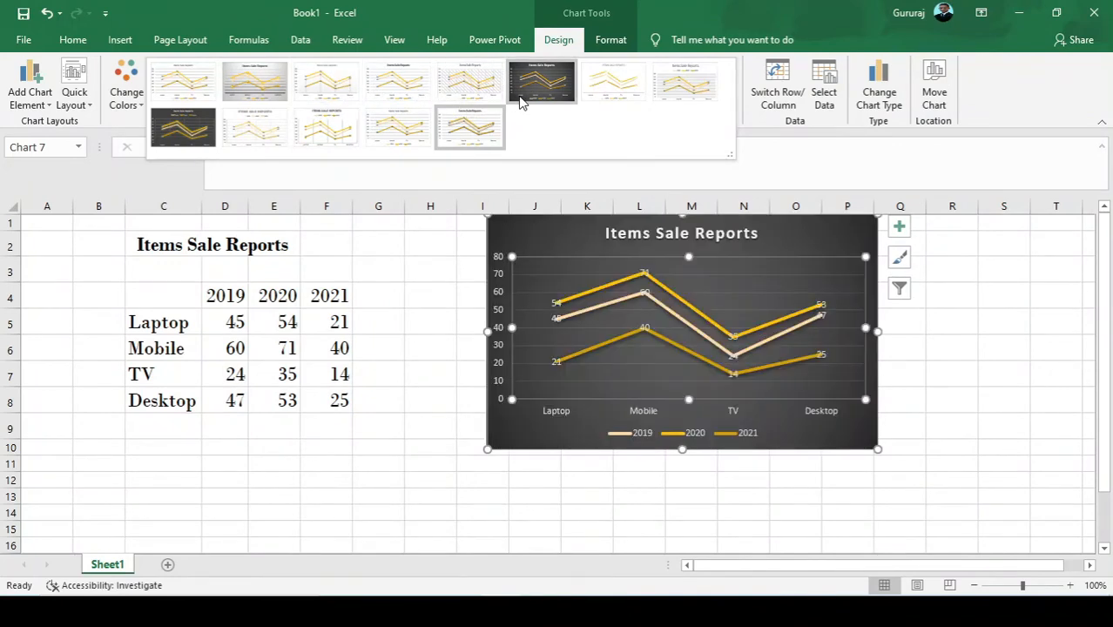
left_click(253, 78)
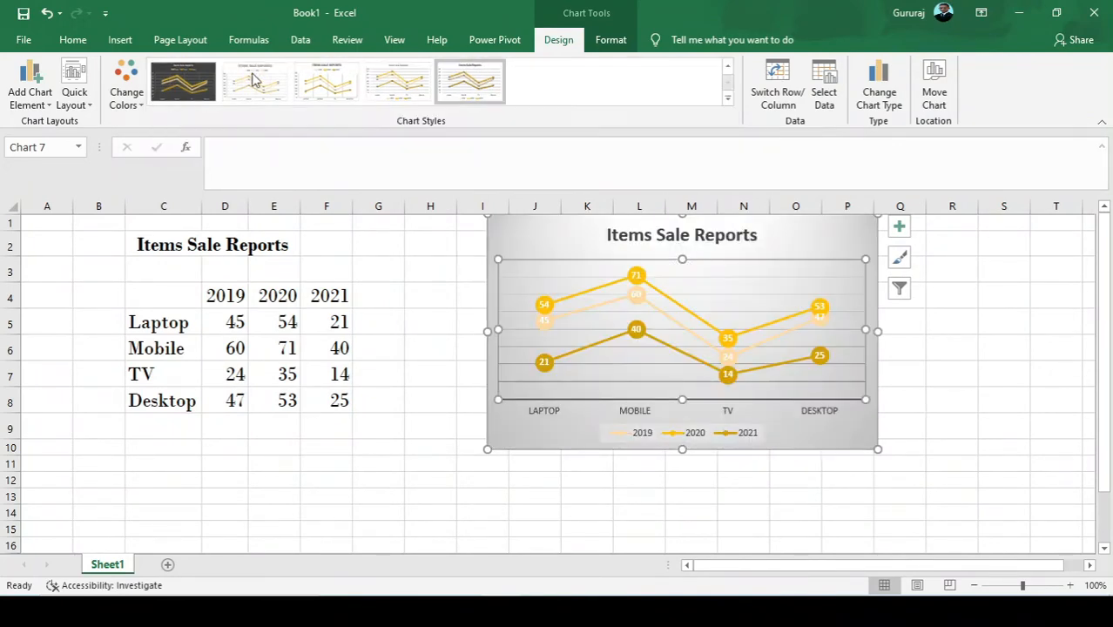
left_click_drag(597, 232, 596, 259)
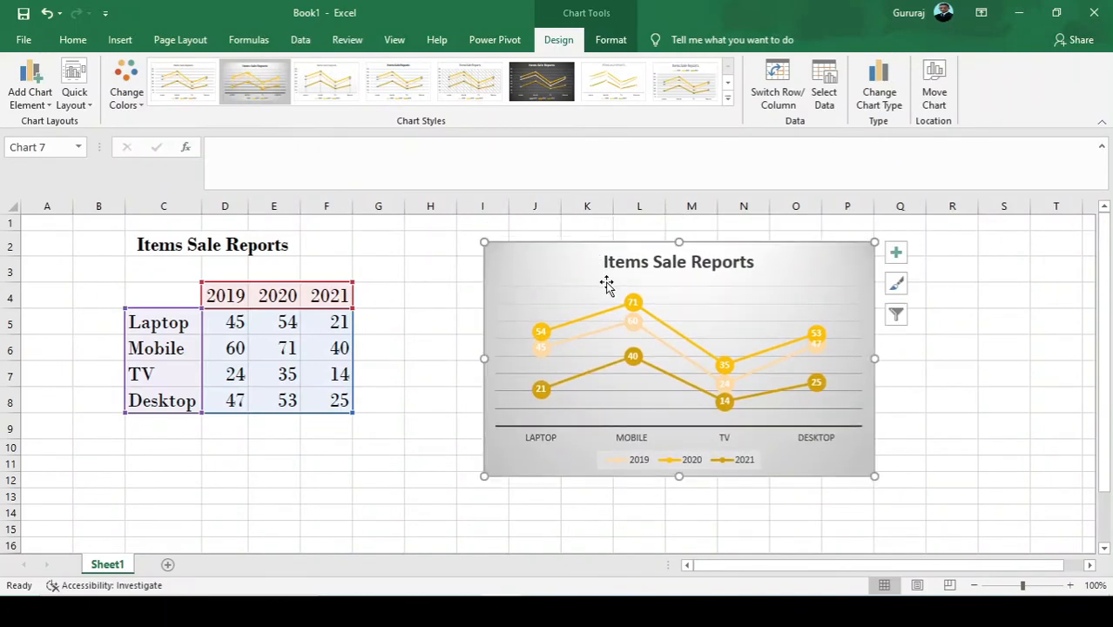
Open the formatting options of the Mobile 2020 data label and try the dark-to-light grey palette on the chart
left_click(631, 303)
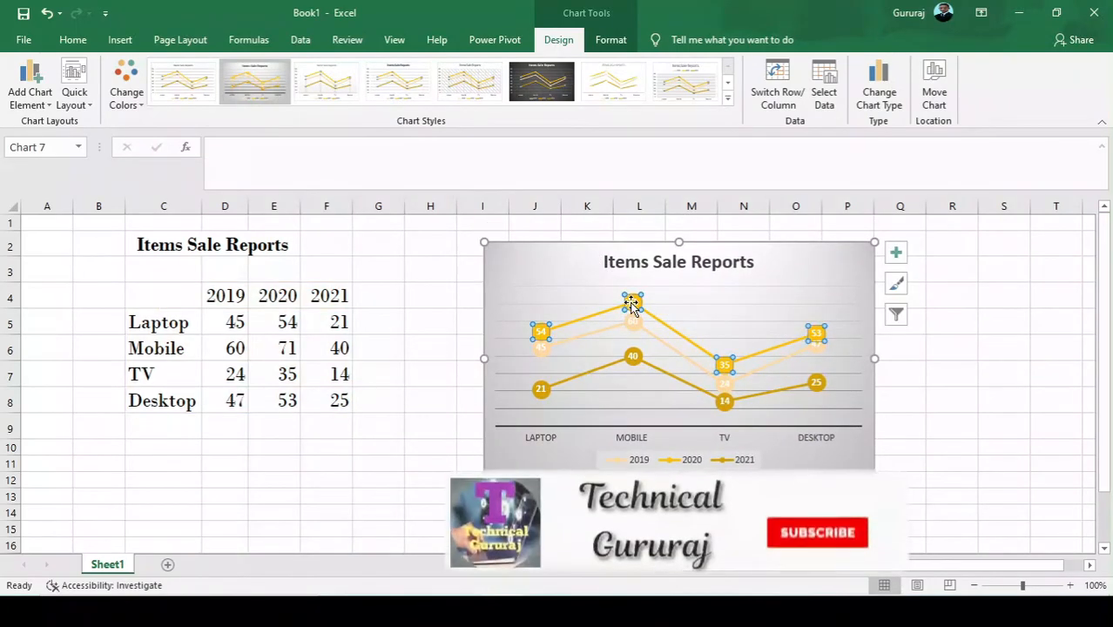
left_click(632, 303)
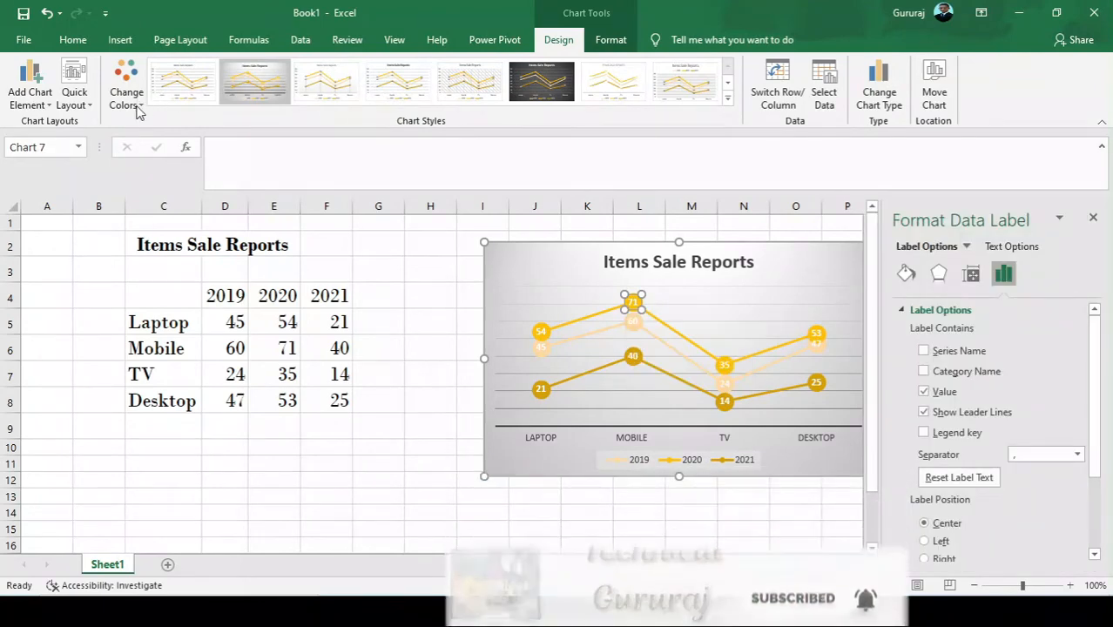
left_click(143, 105)
left_click(180, 151)
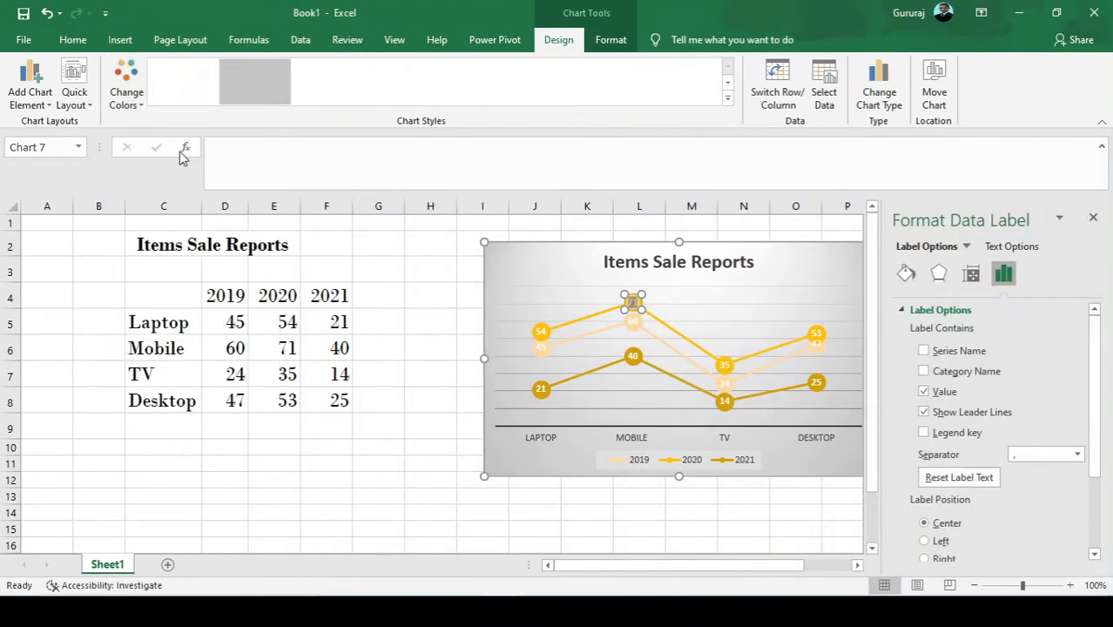
left_click(487, 259)
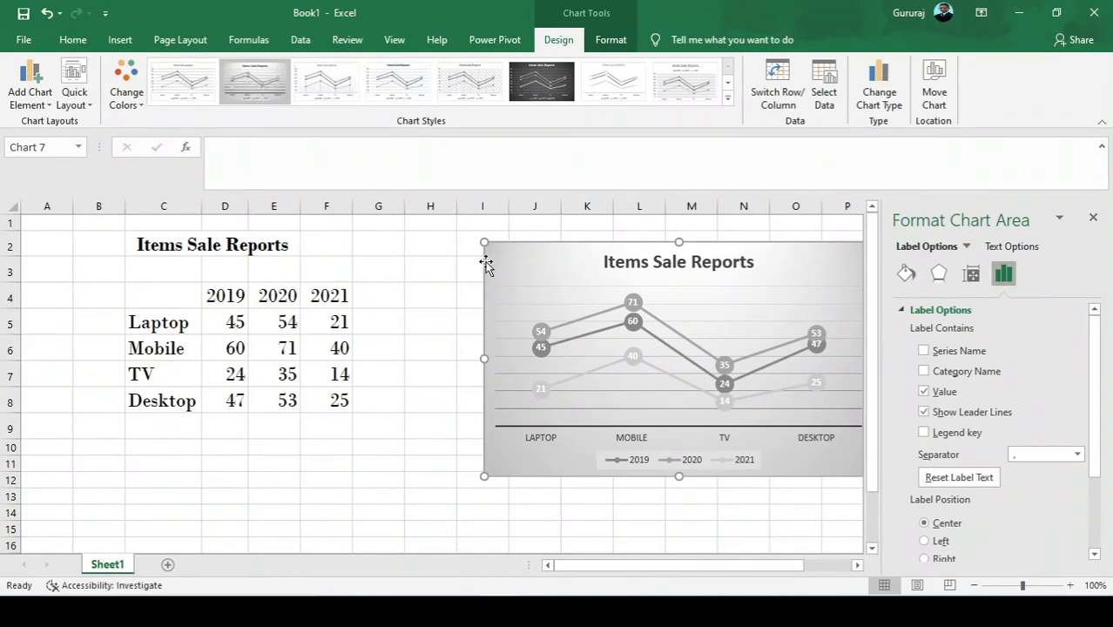
Try the Colorful green, blue and yellow palette on the chart, followed by the dark-to-light gold Monochromatic palette
left_click(130, 103)
left_click(185, 227)
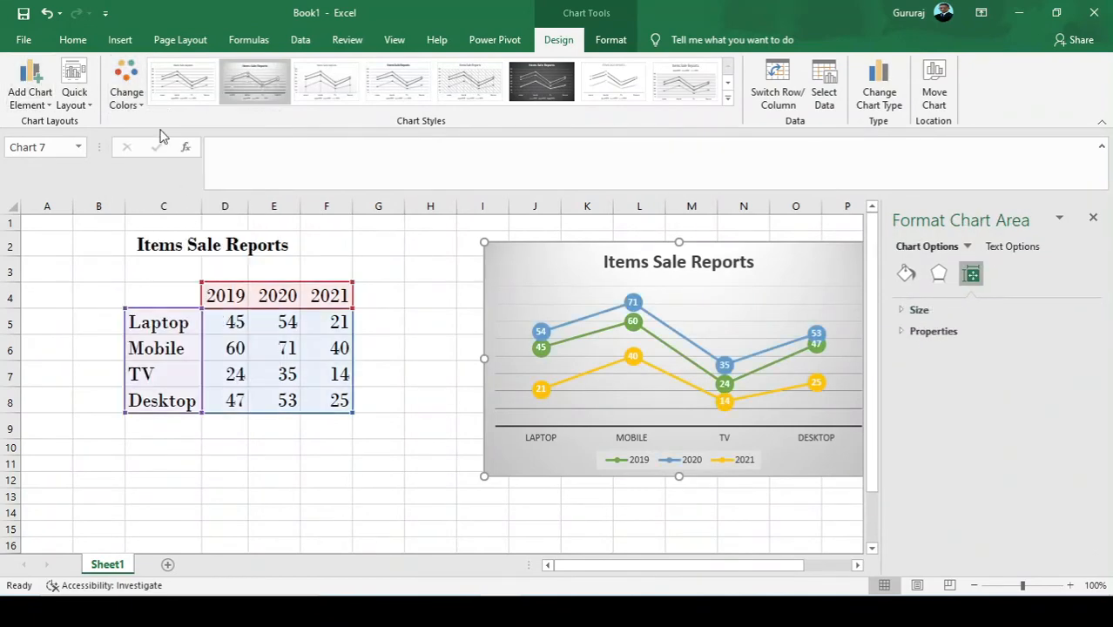
left_click(131, 100)
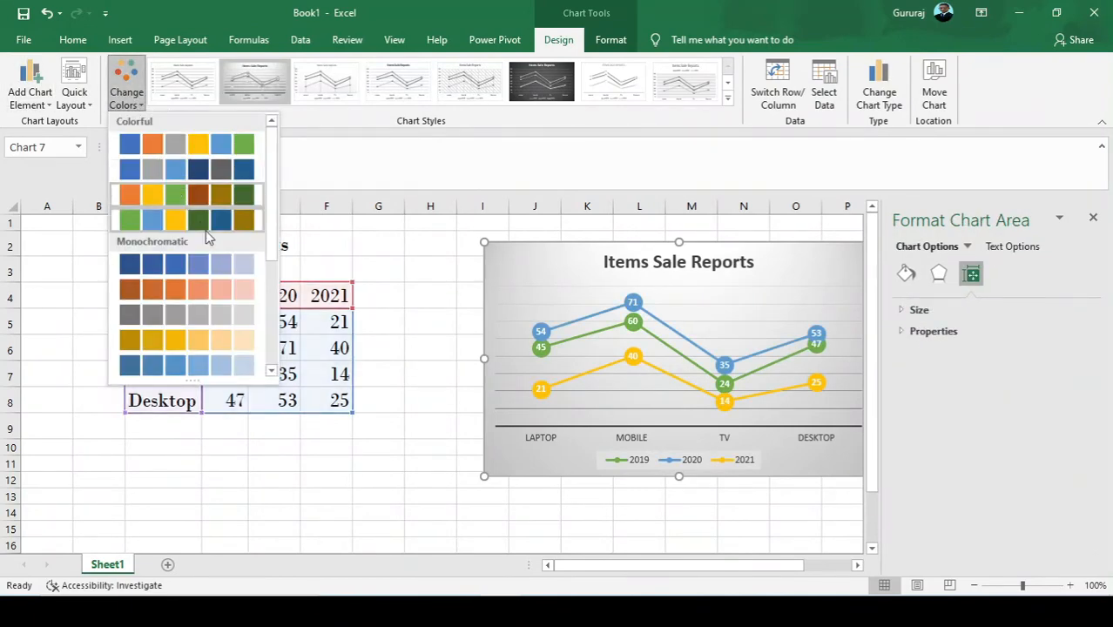
left_click(212, 341)
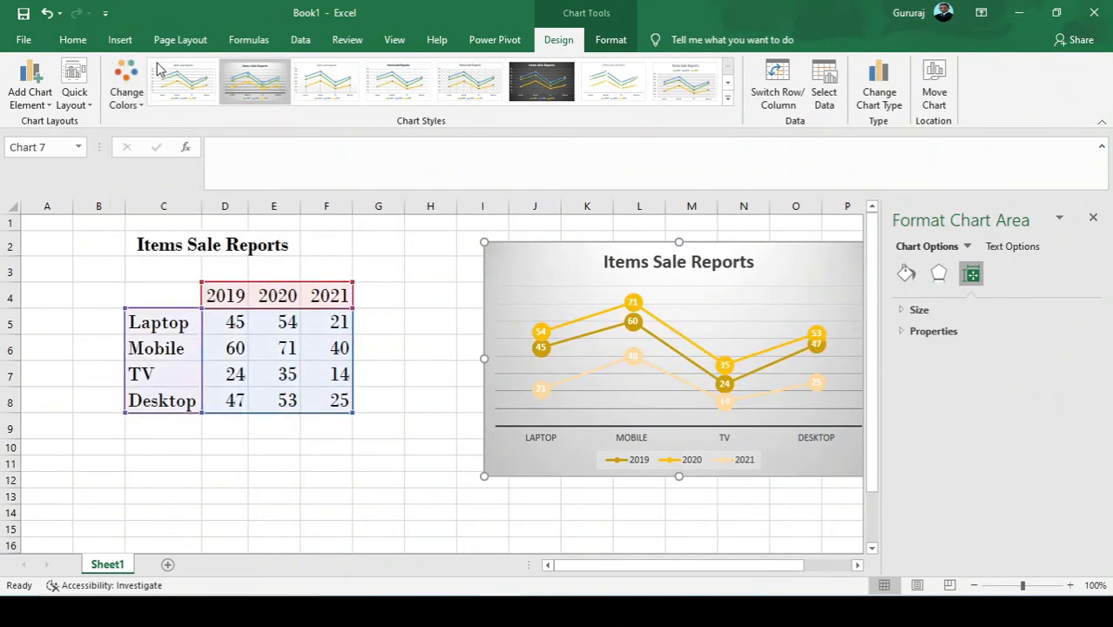
Recolour the chart with the light-to-dark gold Monochromatic palette and close the chart area formatting options
left_click(126, 87)
scroll(214, 249, "down", 3)
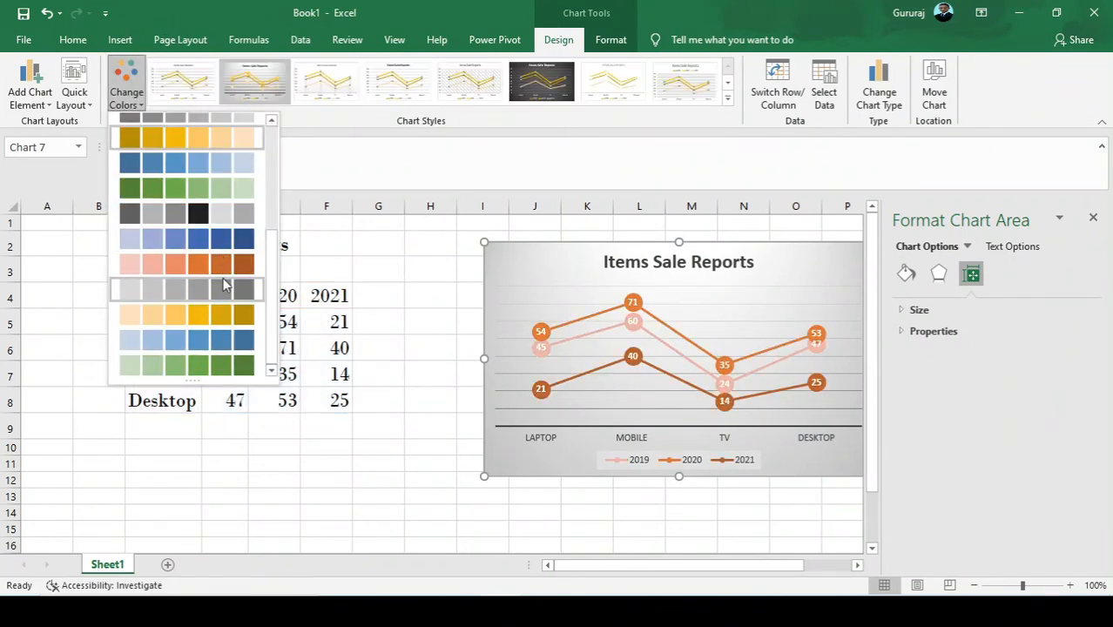
left_click(219, 314)
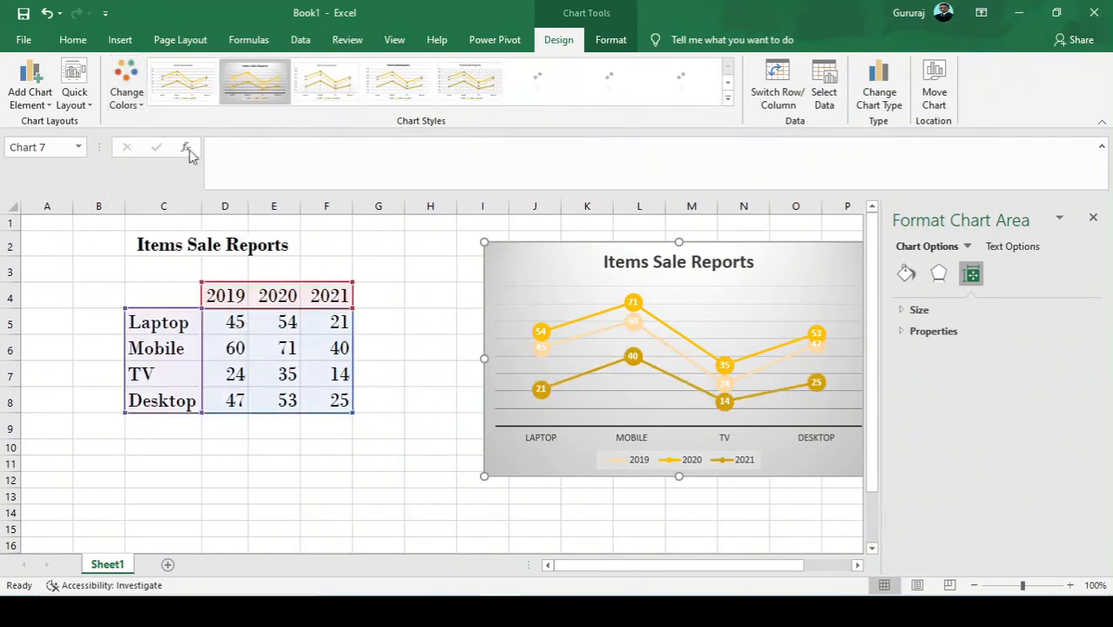
left_click(125, 91)
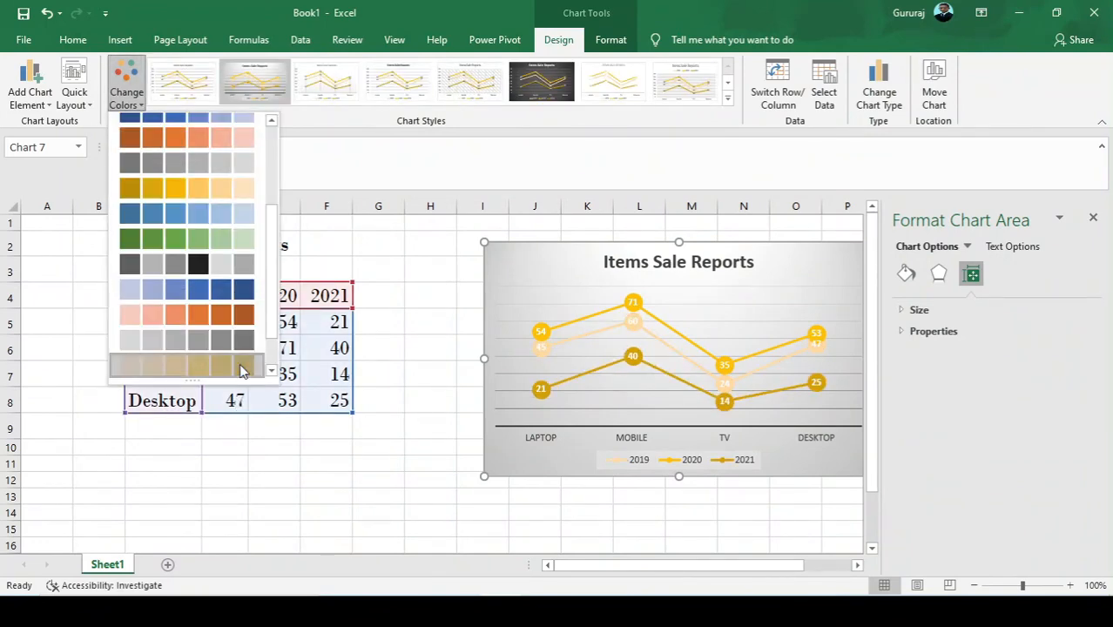
left_click(242, 370)
left_click(1093, 218)
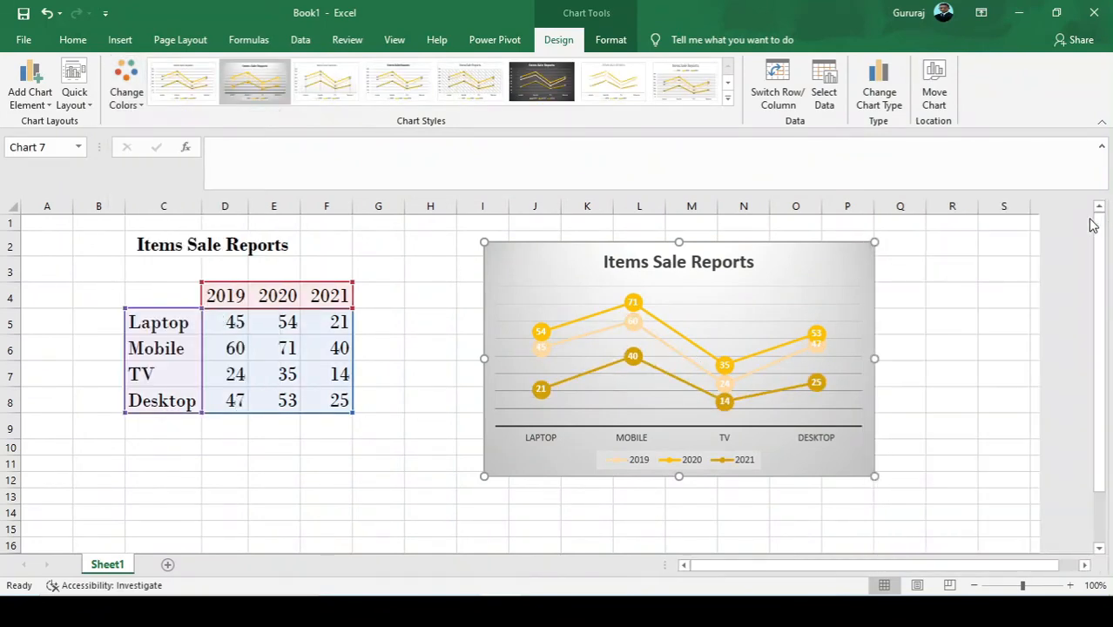
Try the light-to-dark green Monochromatic palette on the chart, followed by the Colorful orange, yellow and green palette
left_click(129, 95)
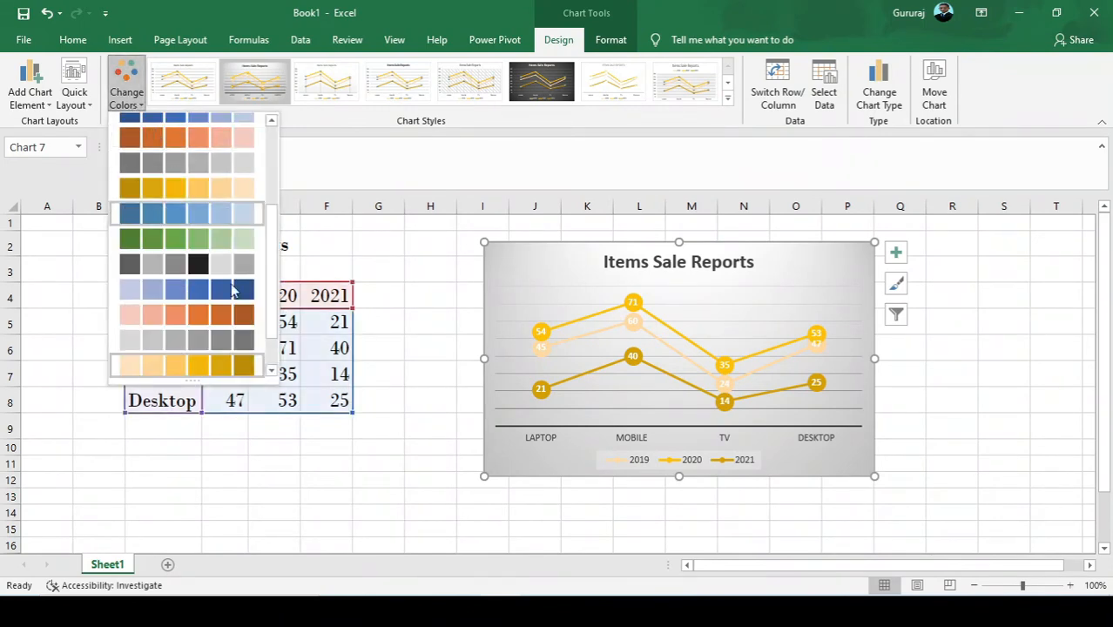
scroll(240, 298, "down", 1)
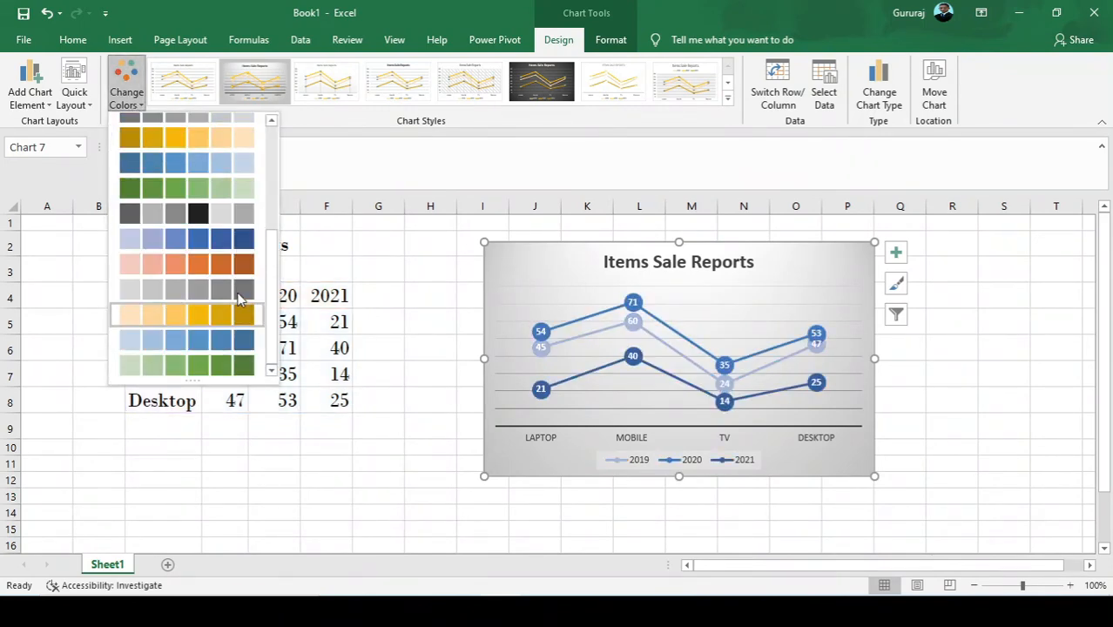
left_click(242, 364)
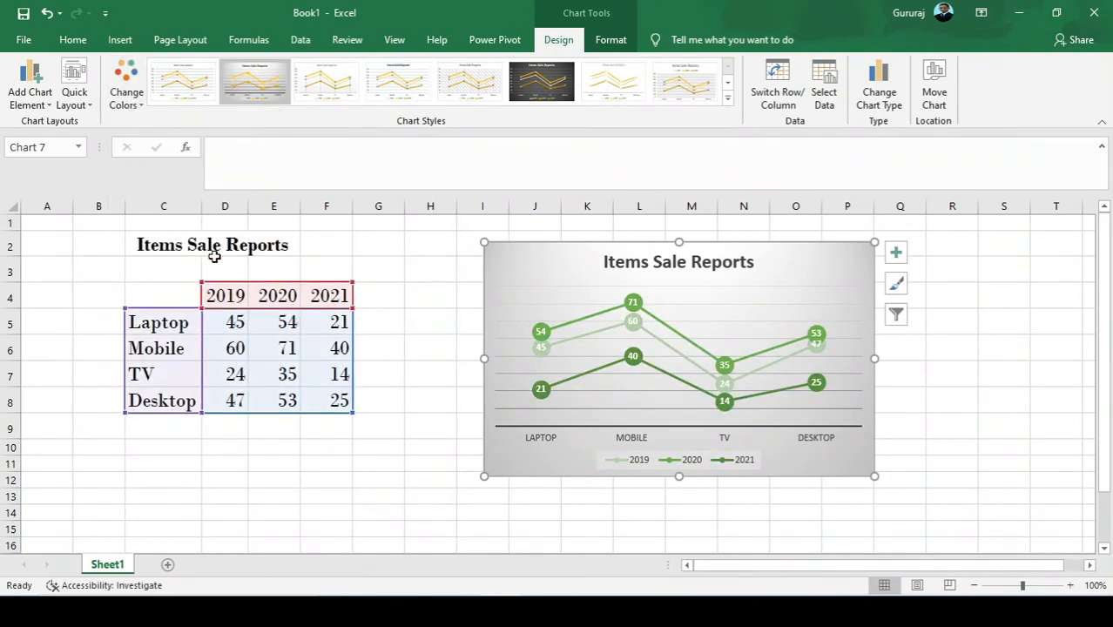
left_click(135, 103)
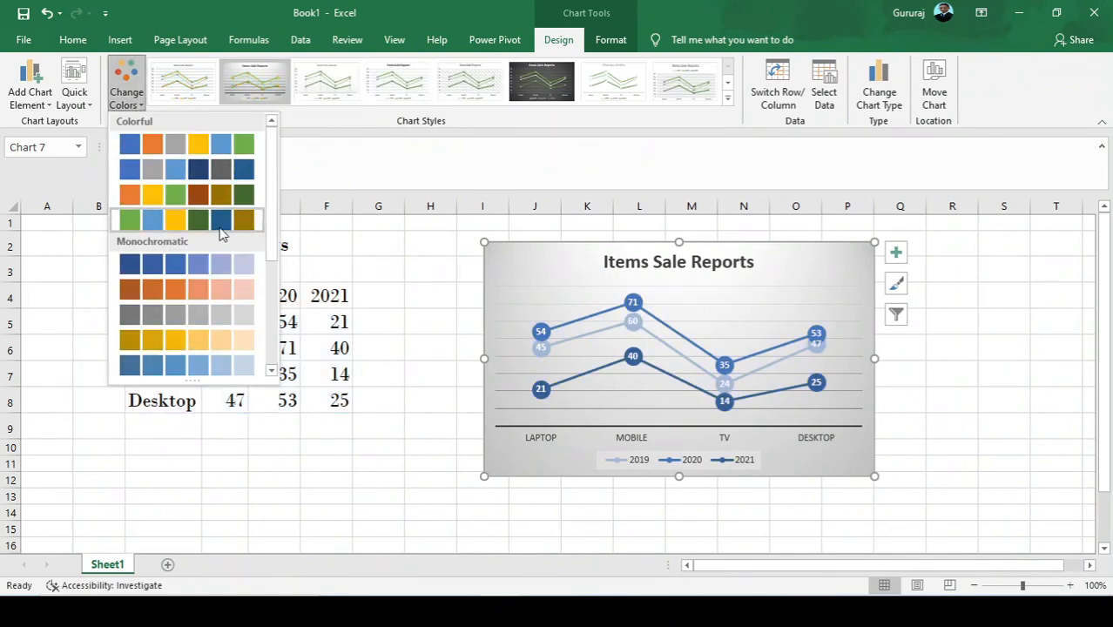
left_click(220, 196)
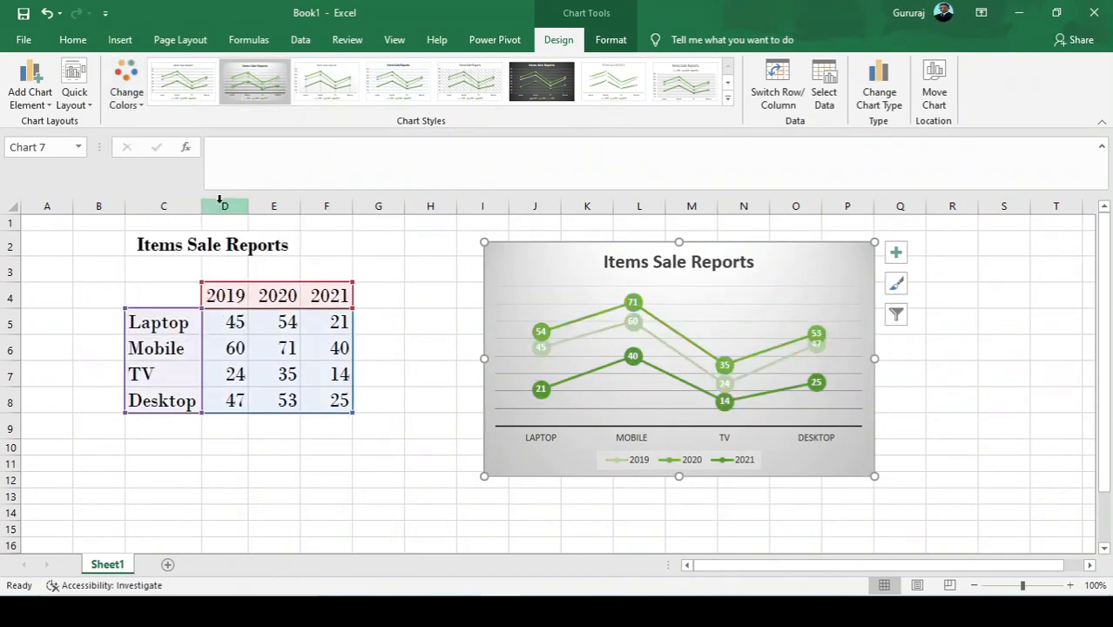
Select the 2019 data labels and recolour the chart with the Colorful palette starting with blue, orange and grey
left_click(661, 323)
left_click(659, 323)
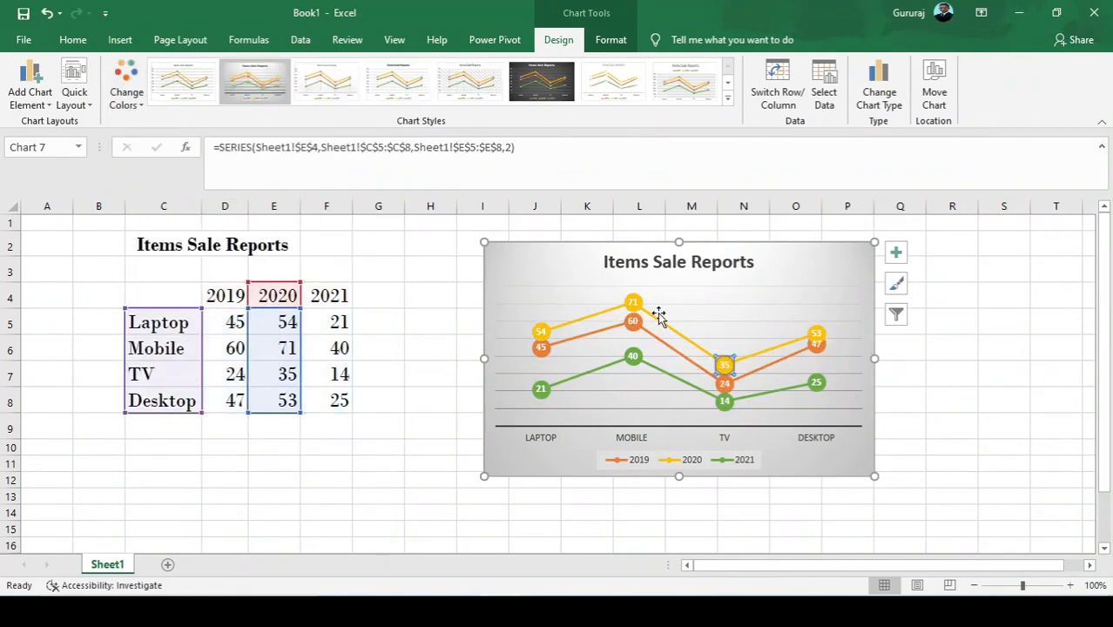
left_click(658, 340)
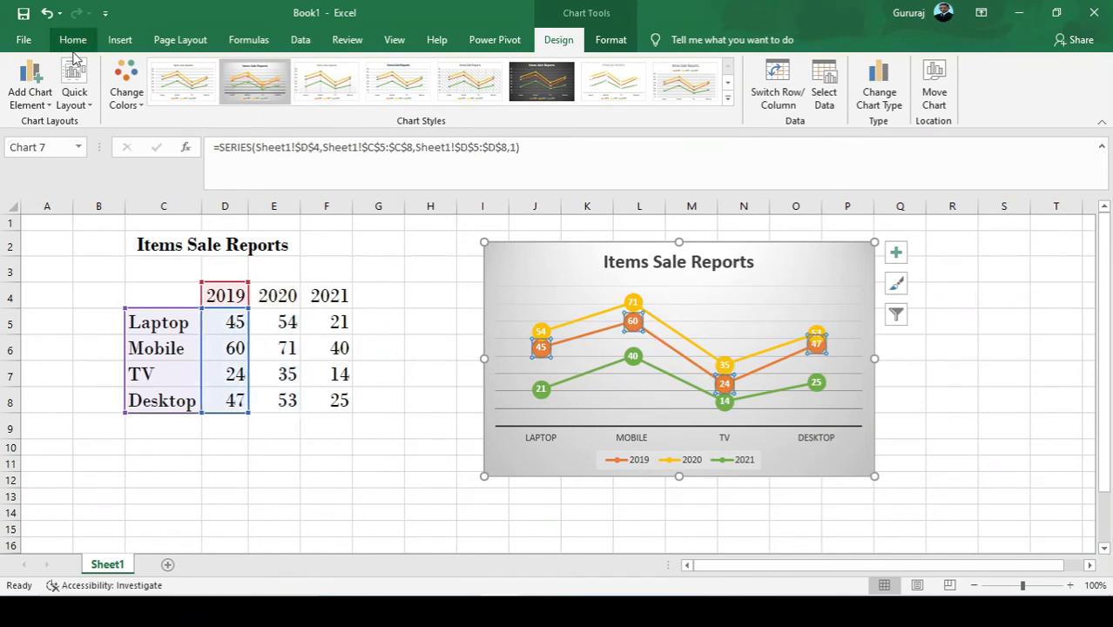
left_click(131, 89)
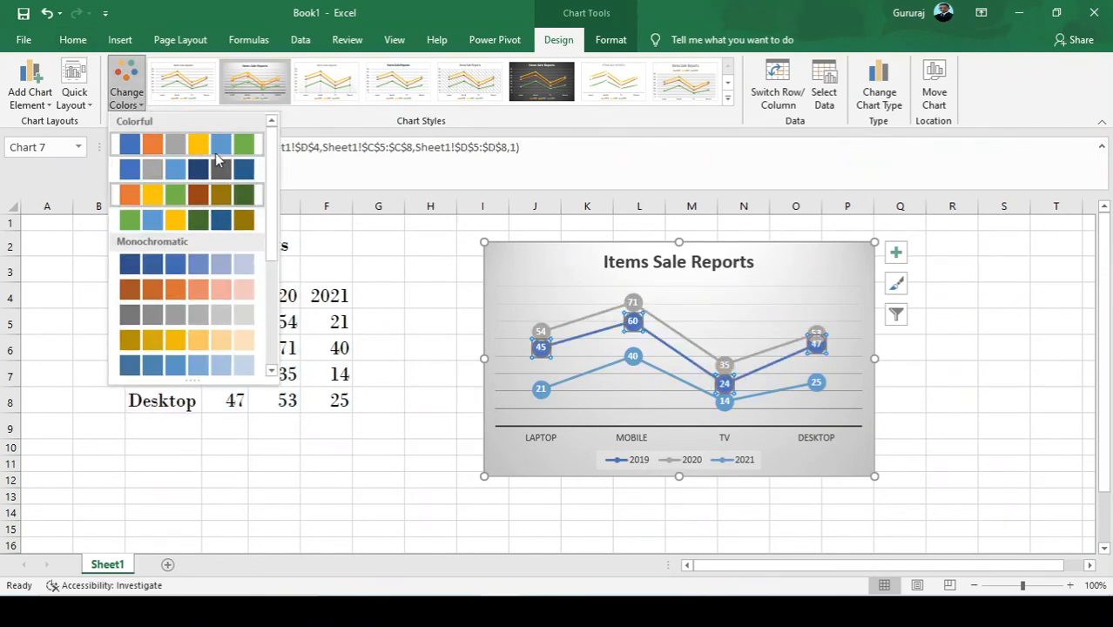
left_click(212, 144)
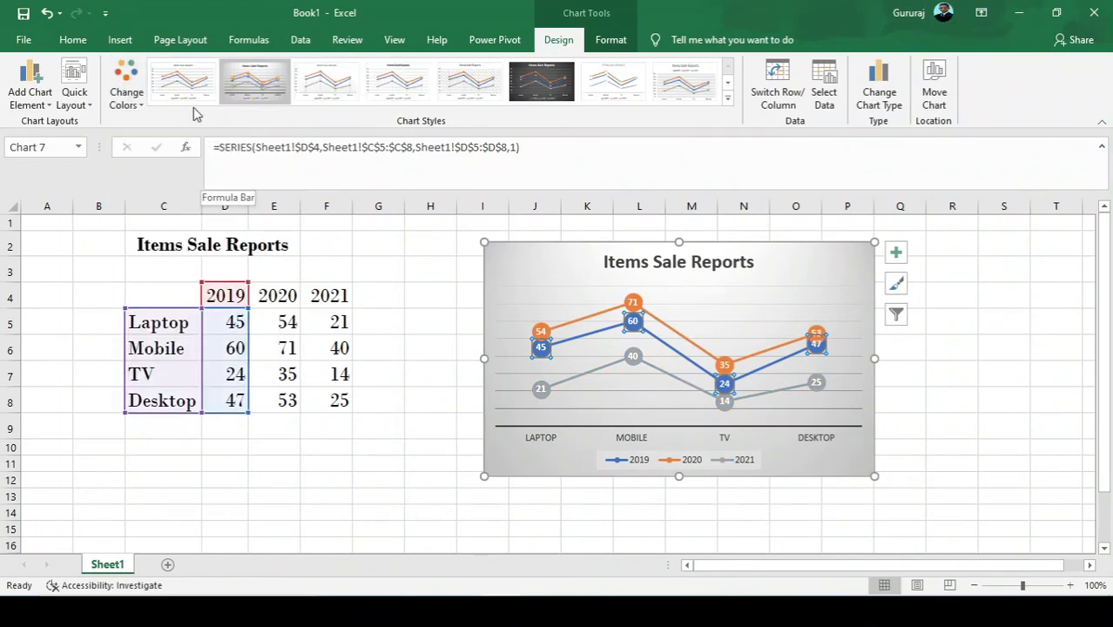
Compare the dark gradient and striped-background chart styles and apply the dark gradient style to the chart
left_click(533, 72)
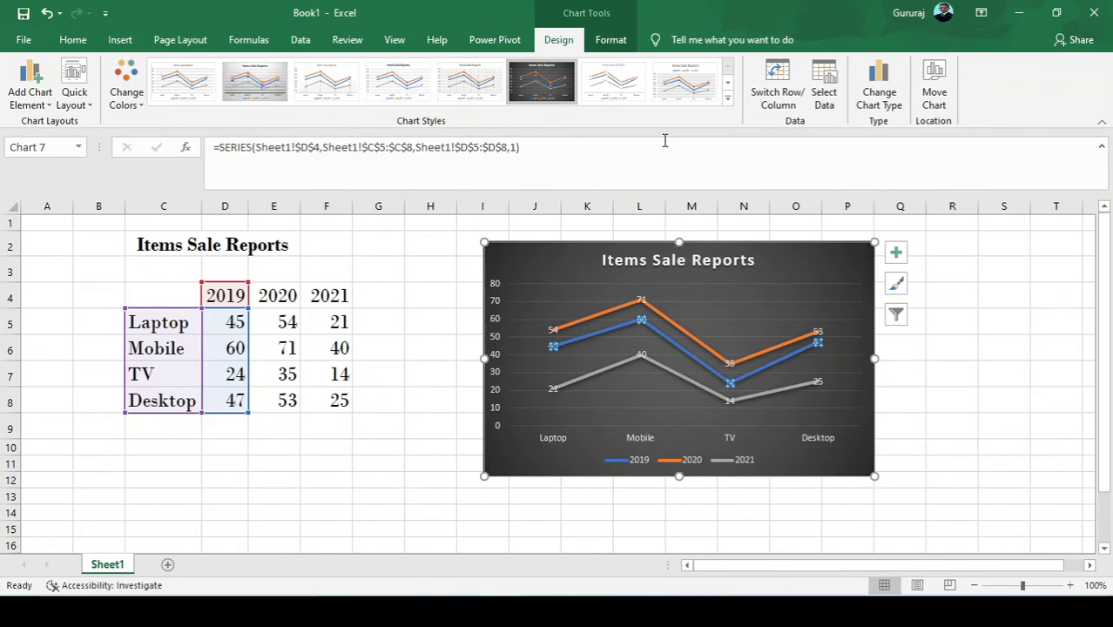
left_click(683, 87)
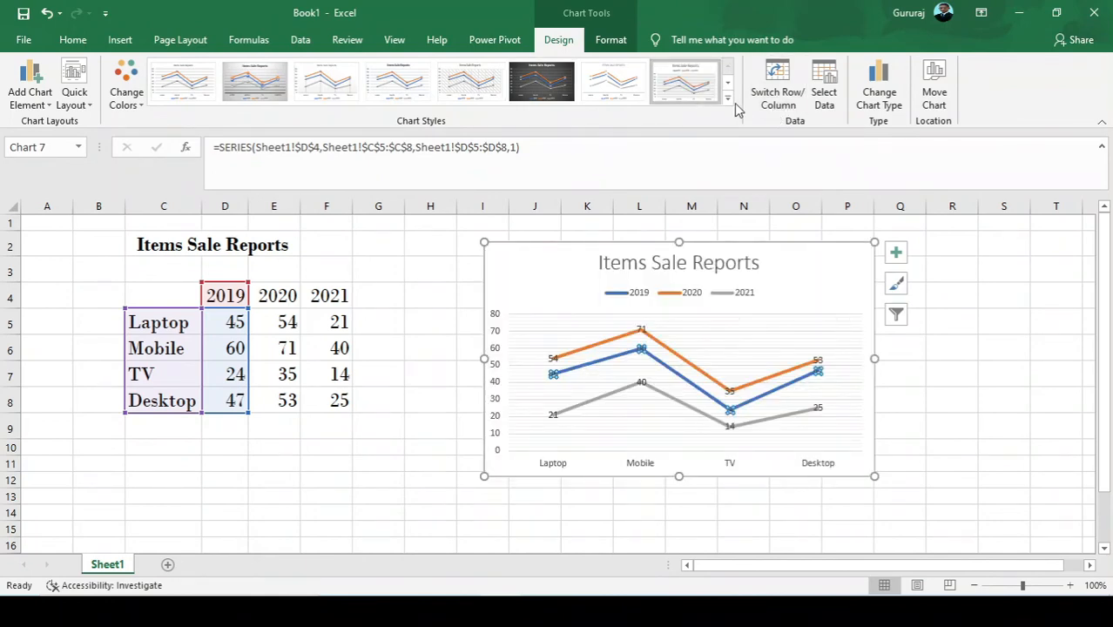
left_click(727, 99)
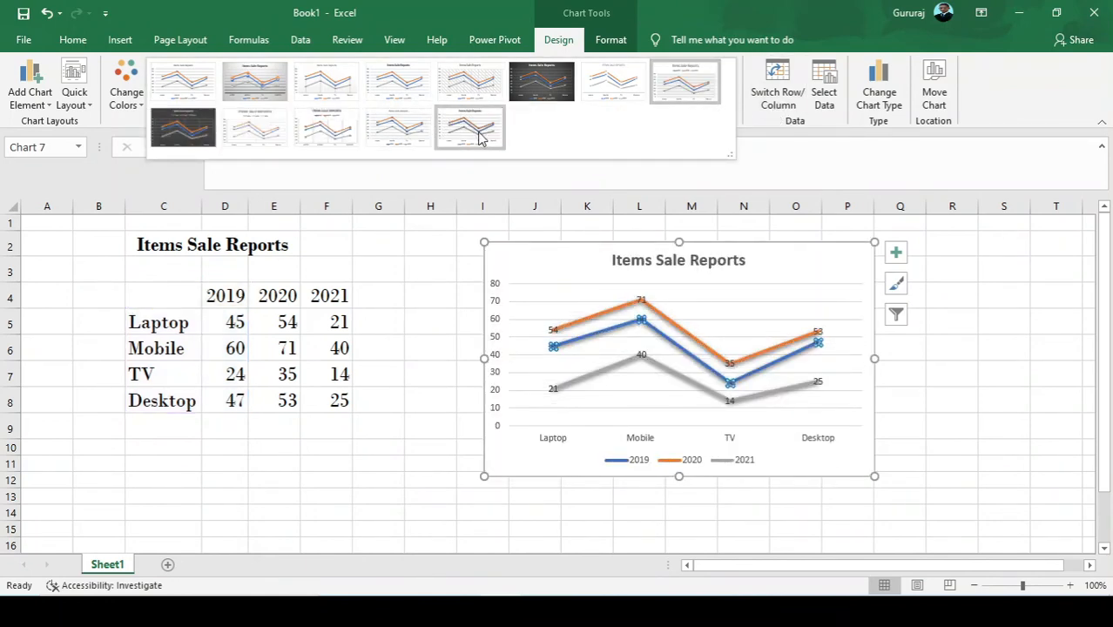
left_click(537, 87)
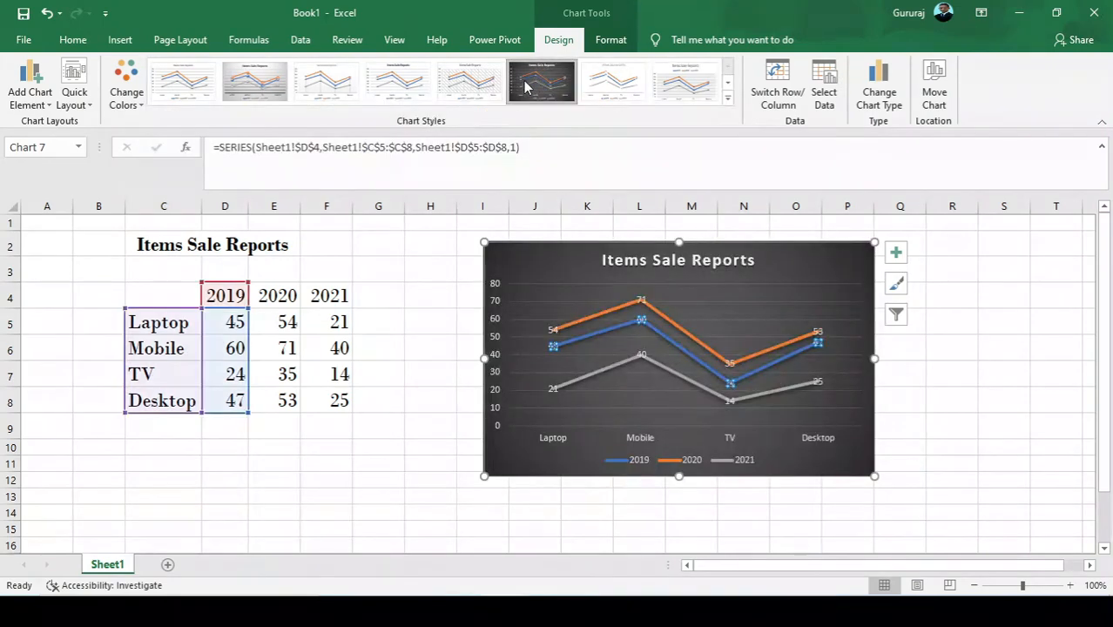
Set the 2020 Mobile sales value in E6 to 85 and the 2021 Desktop value in F8 to 95
left_click(257, 354)
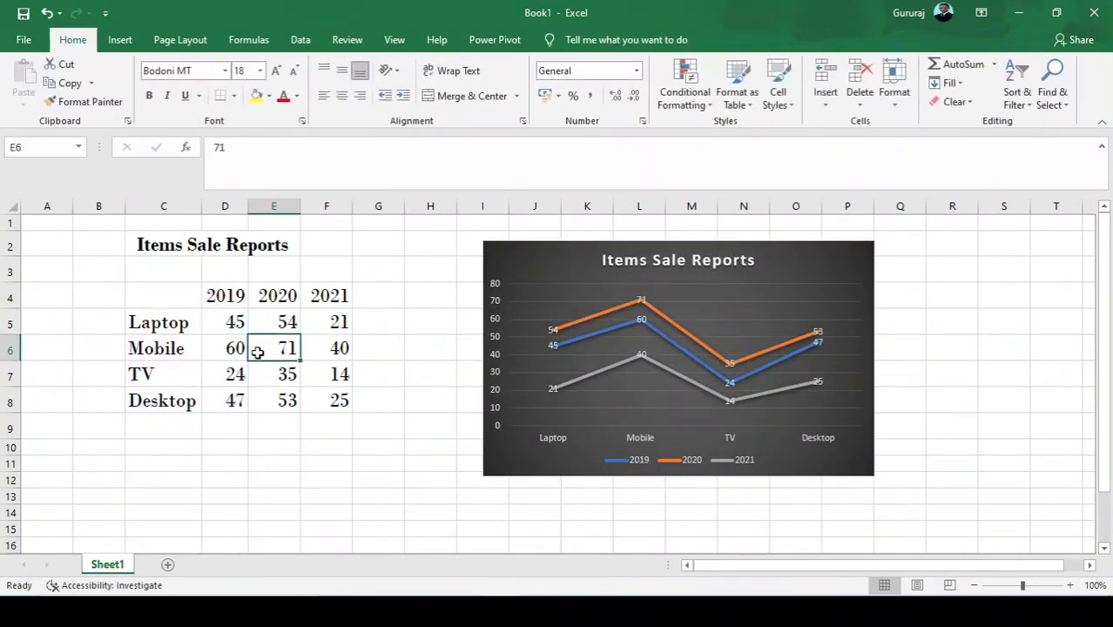
type("8")
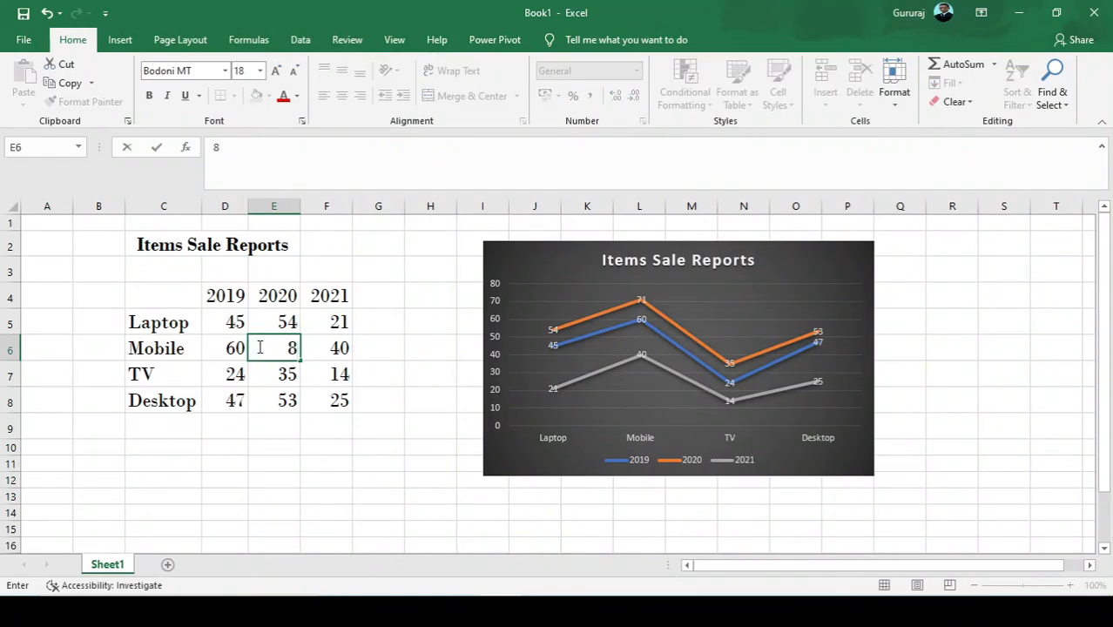
type("5")
key("Return")
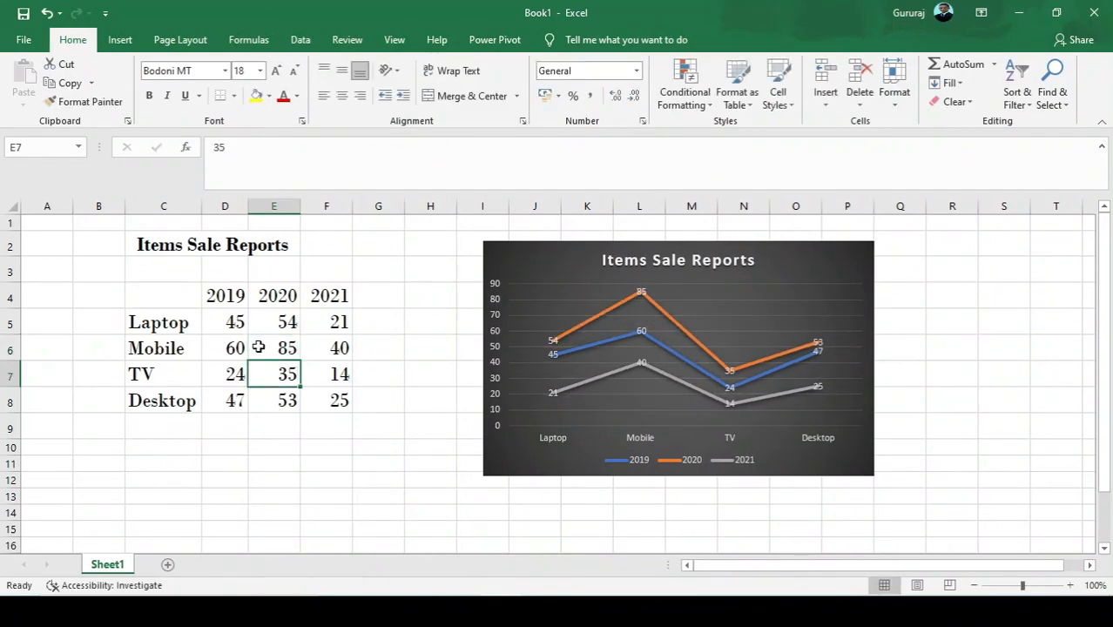
left_click(325, 404)
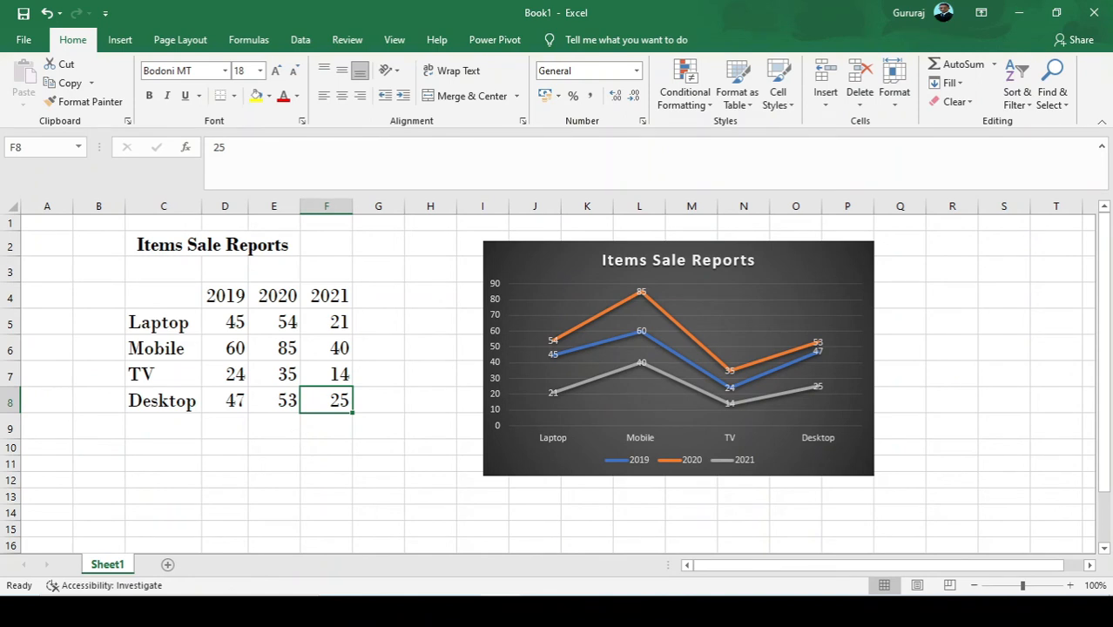
type("95")
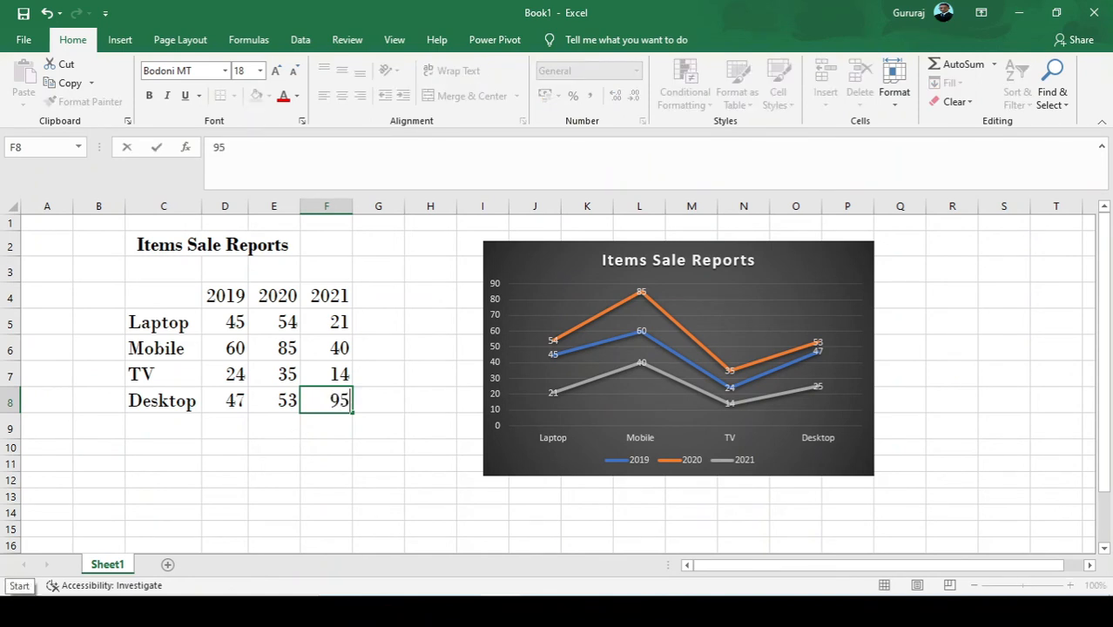
key("Return")
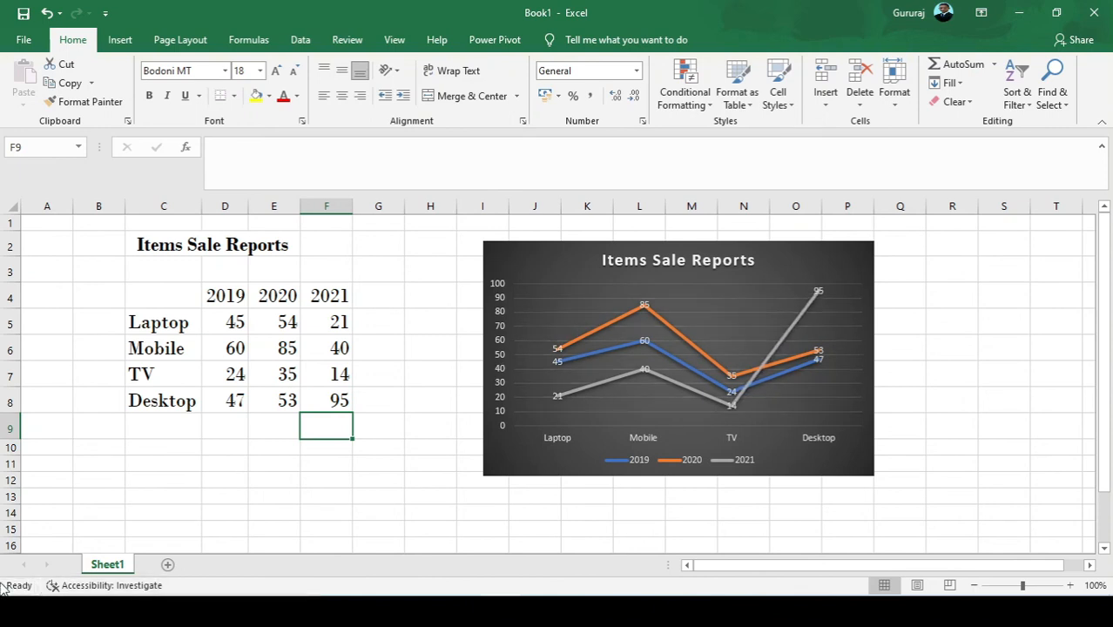
left_click(365, 432)
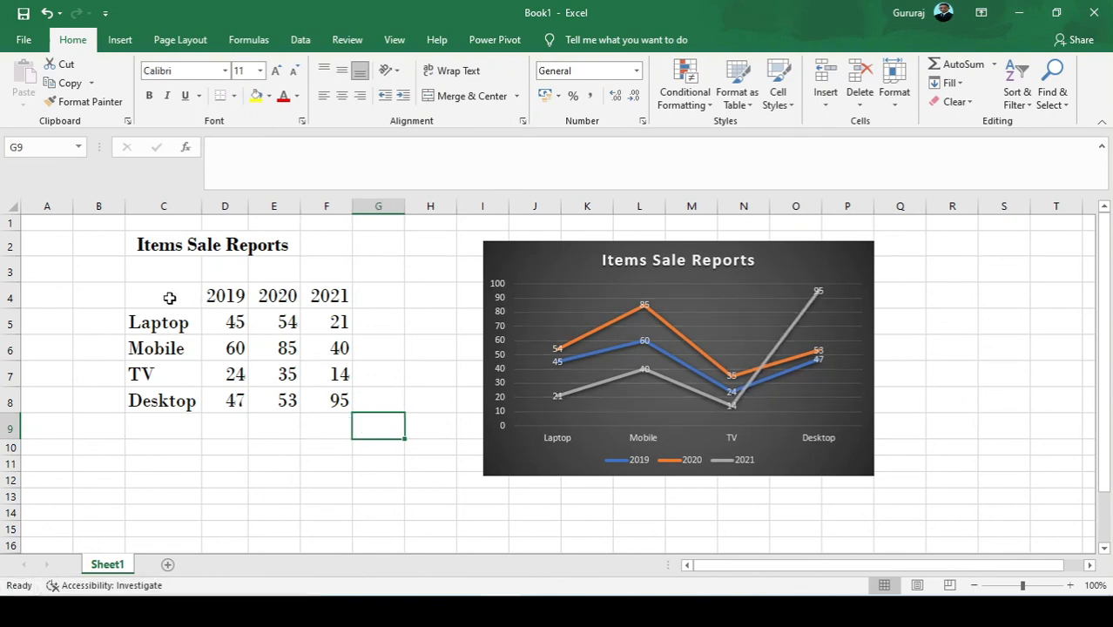
Move the chart up beside the sales table, starting near the boundary of columns G and H in row 1, and reapply chart Style 6
left_click_drag(534, 284, 449, 244)
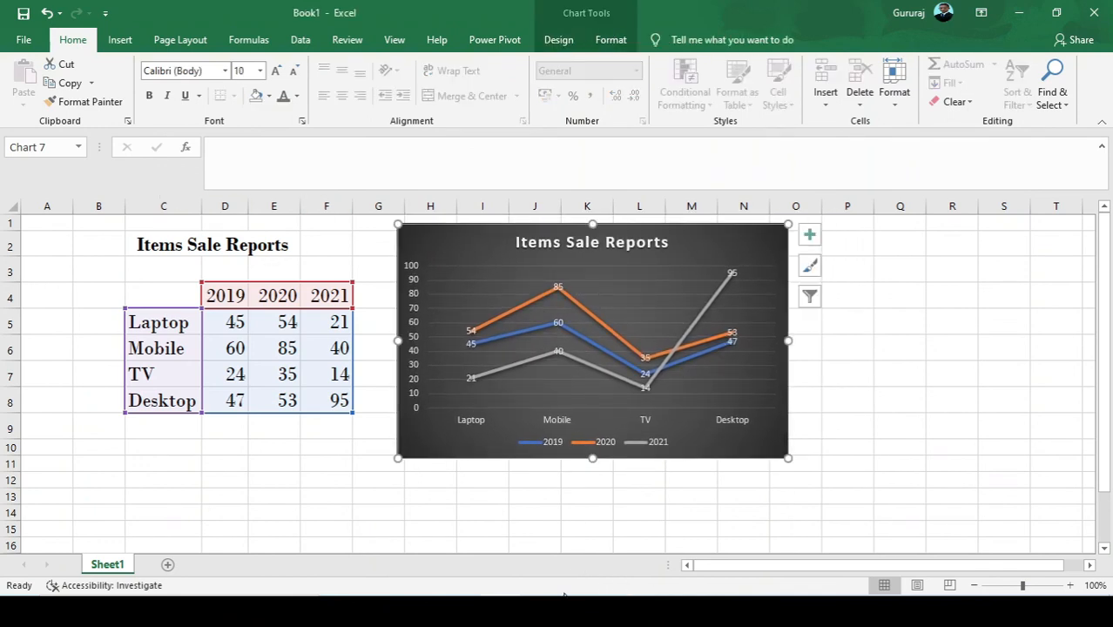
left_click(568, 540)
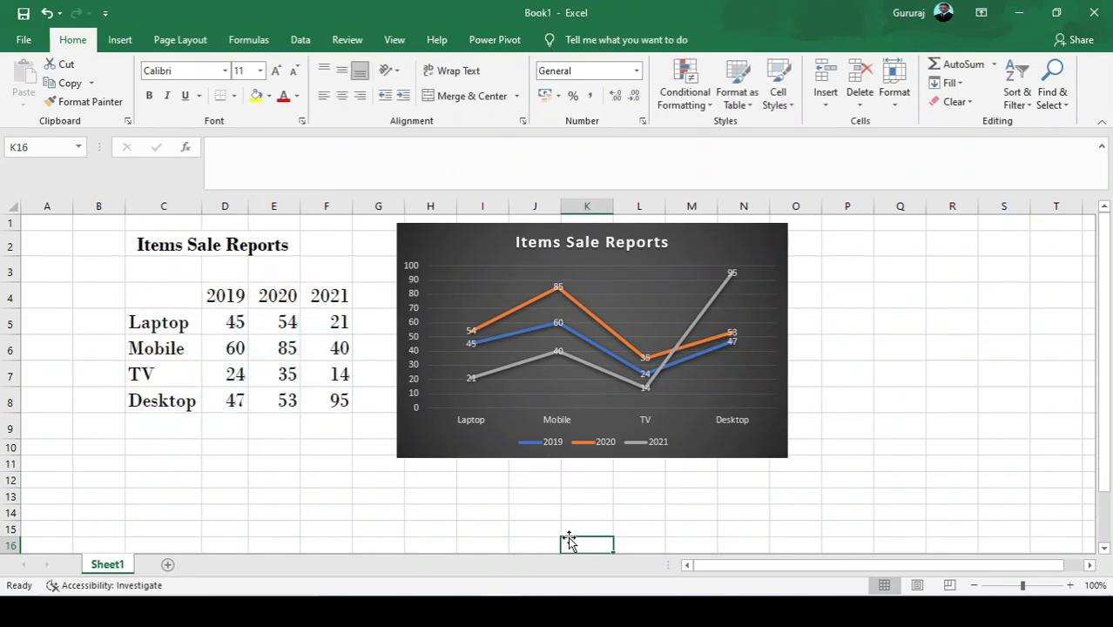
left_click(442, 248)
left_click(548, 41)
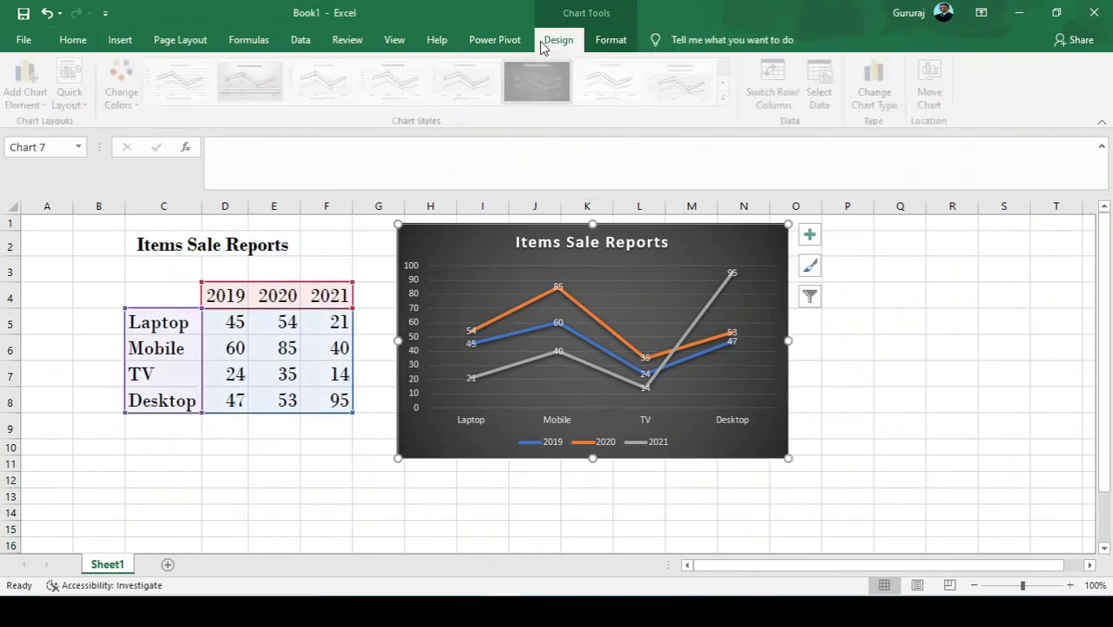
left_click(540, 83)
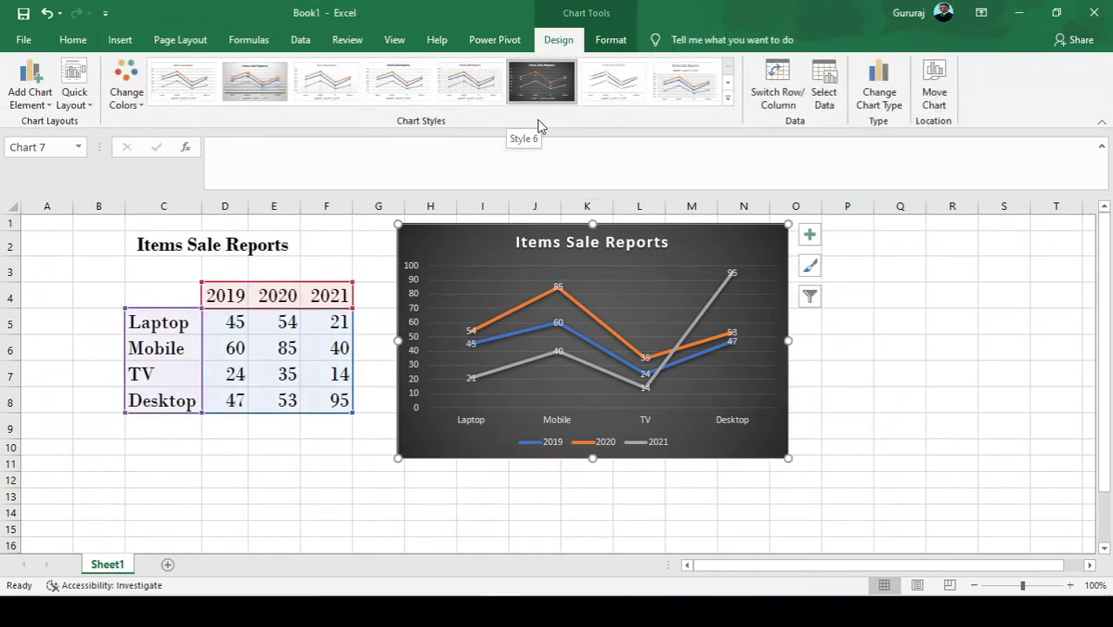
left_click(531, 205)
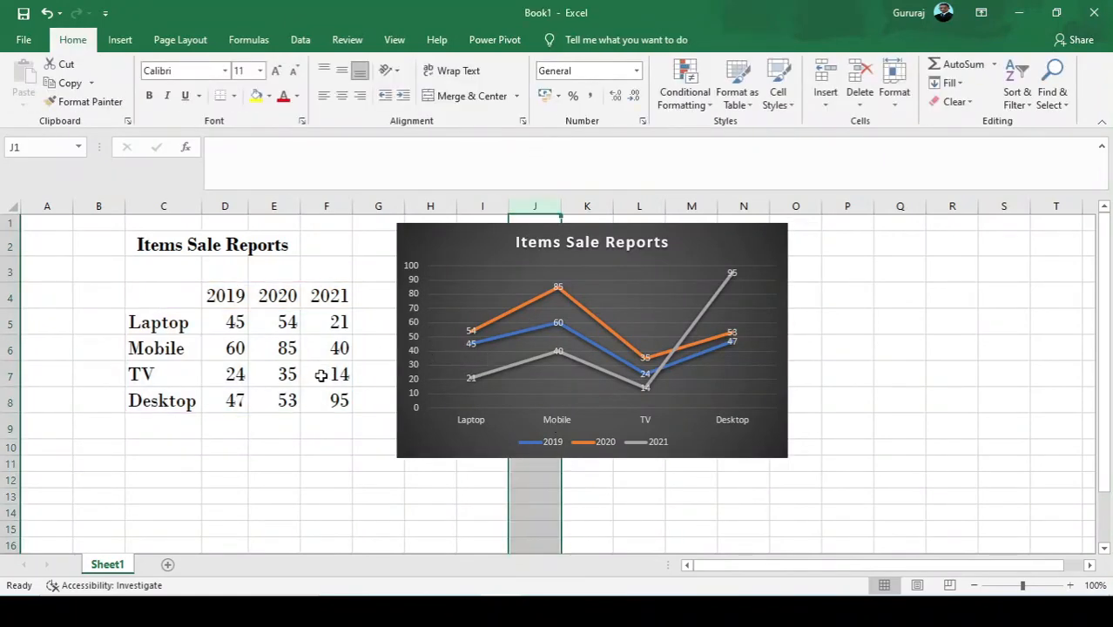